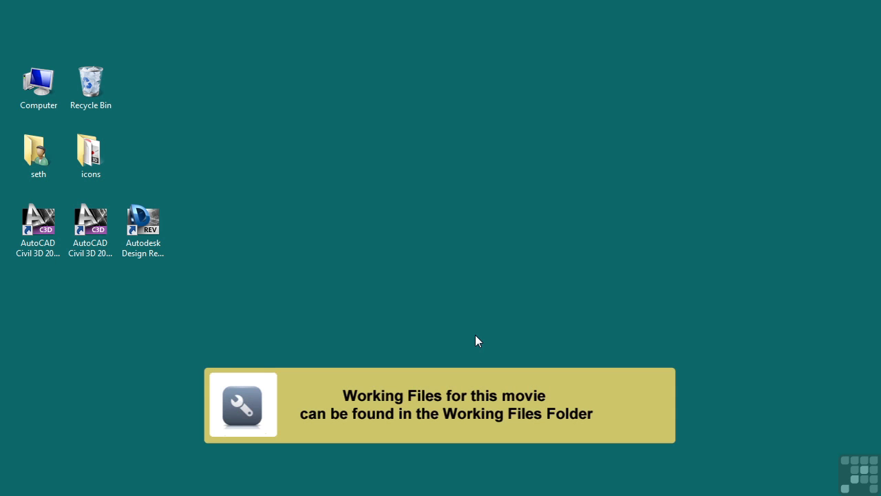
Step: Locate 1302 Sample Line Groups.dwg in the Drawings folder, then minimize the Explorer window
left_click(488, 481)
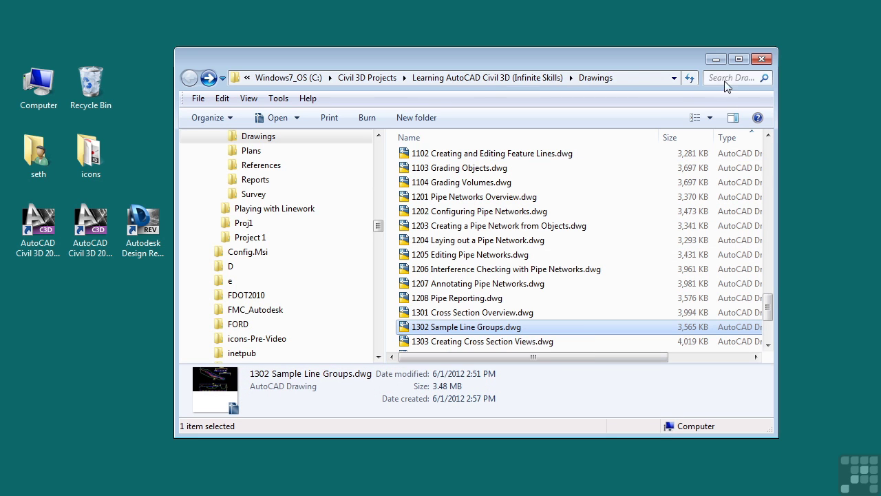
left_click(715, 60)
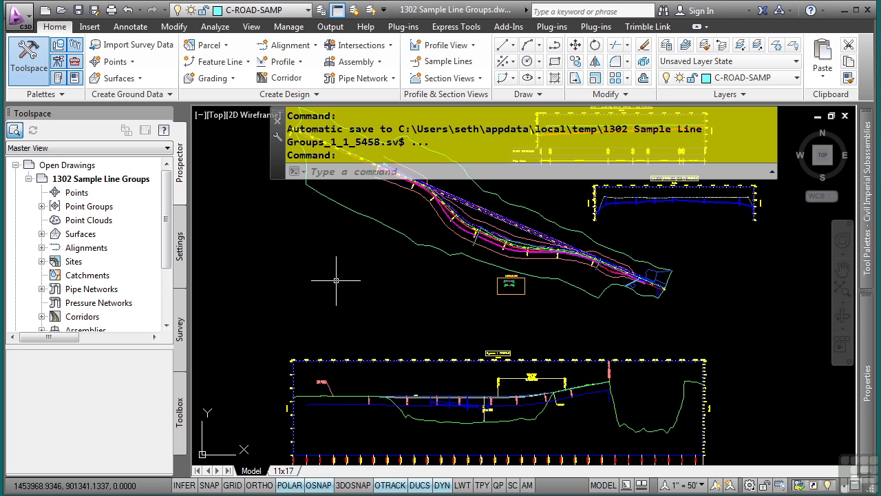
Step: Expand Sample Line > Sample Line Styles in the Settings tree to list Road Sample Line and Standard
left_click(180, 245)
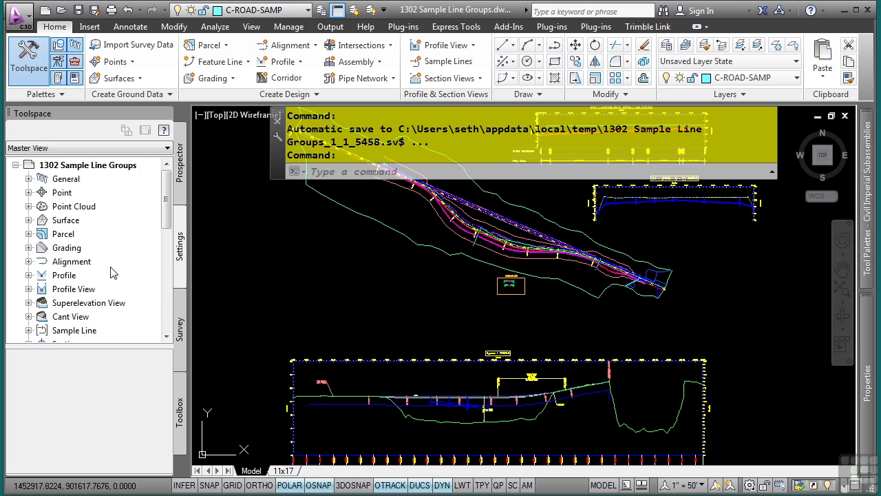
scroll(112, 275, "down", 2)
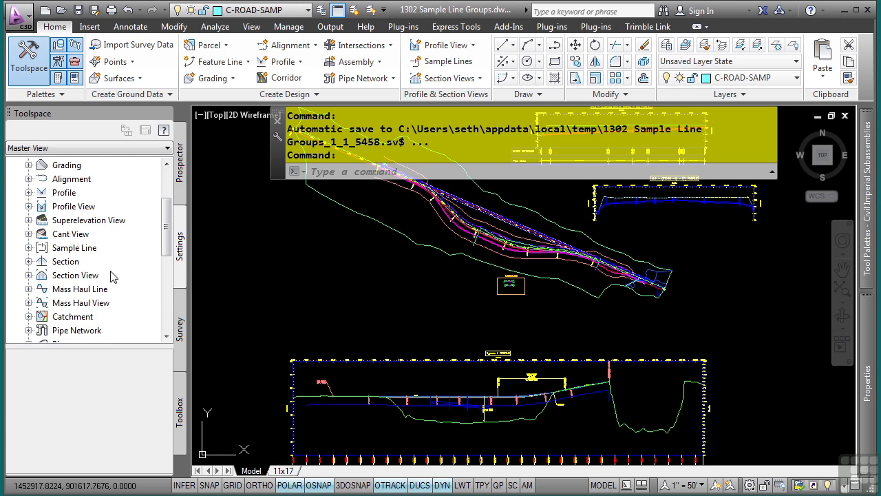
left_click(28, 248)
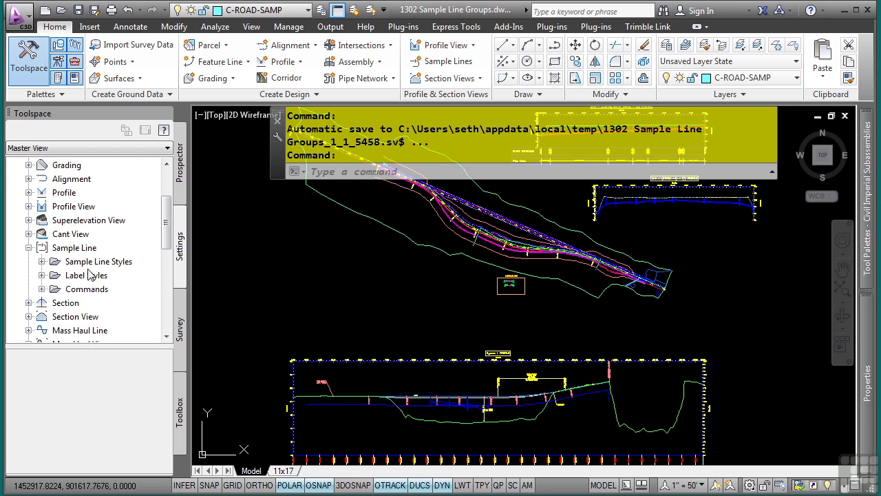
left_click(42, 262)
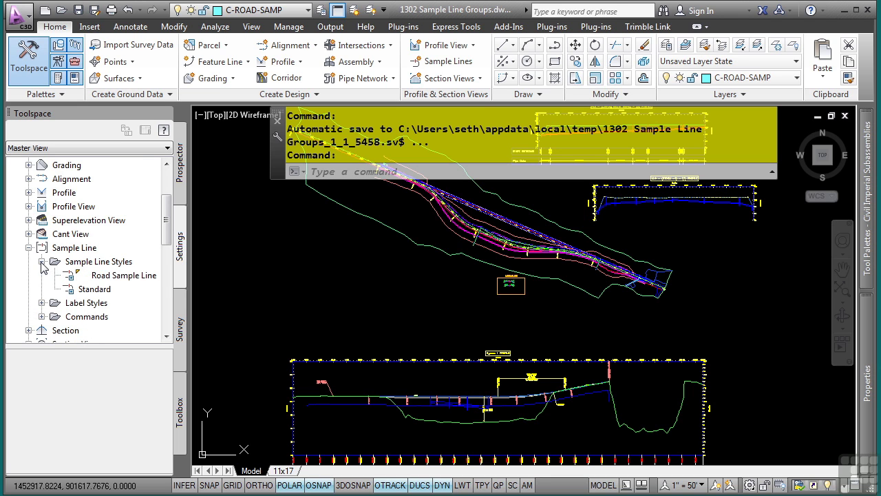
Step: Review the Road Sample Line style settings and cancel without changes
double_click(118, 277)
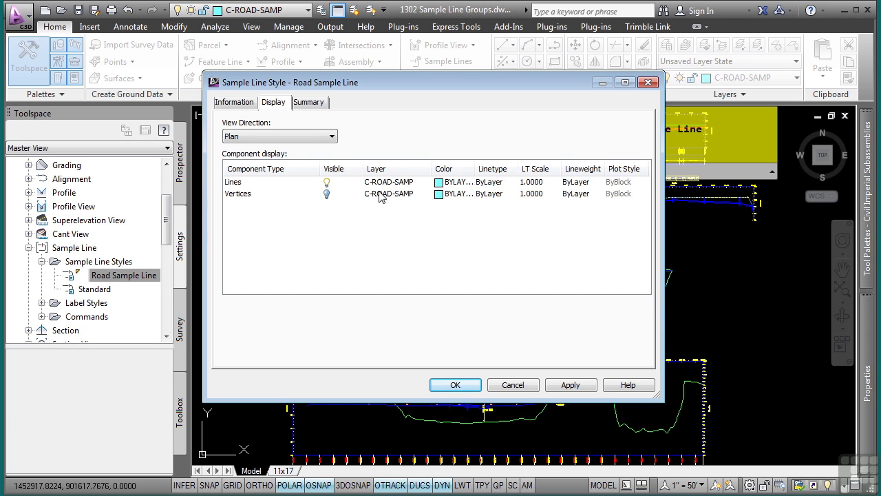
left_click(510, 385)
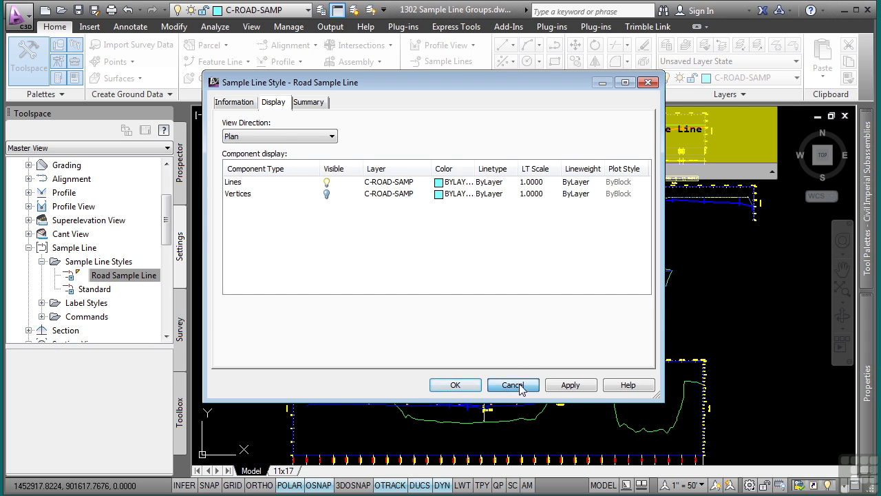
left_click(42, 262)
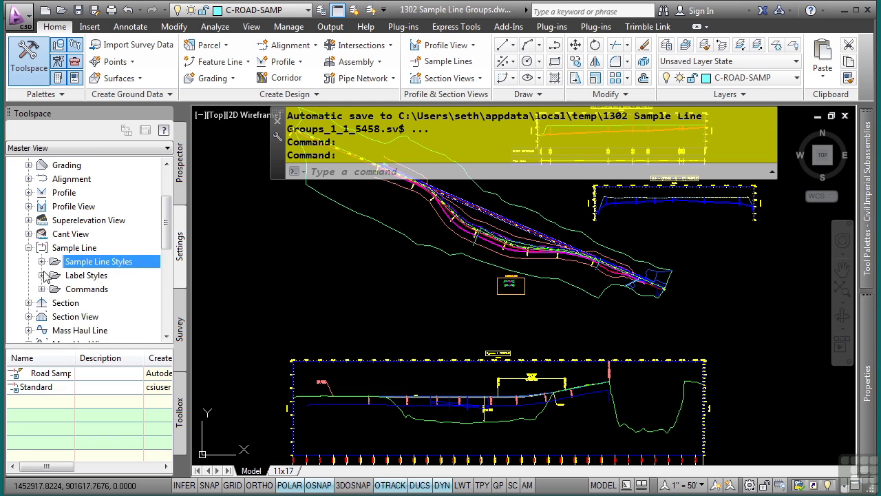
Step: Inspect the Section Name label style's contents, cancel unchanged, and return to Prospector
left_click(42, 275)
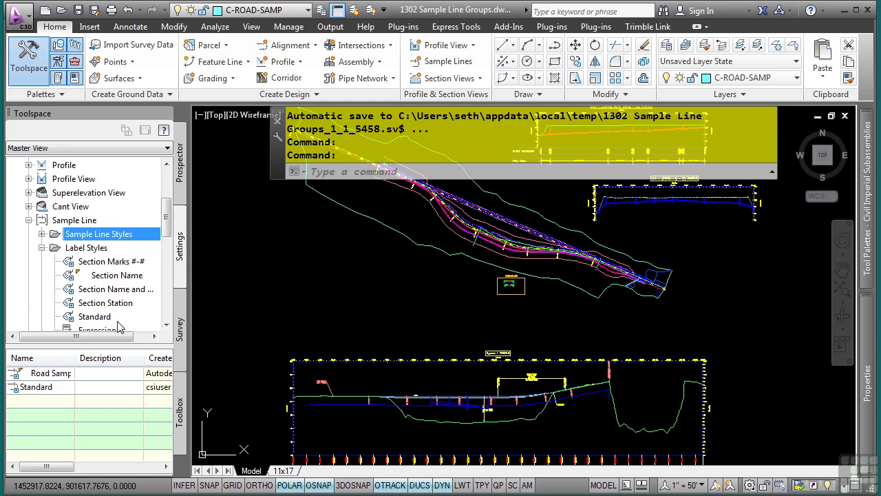
double_click(108, 276)
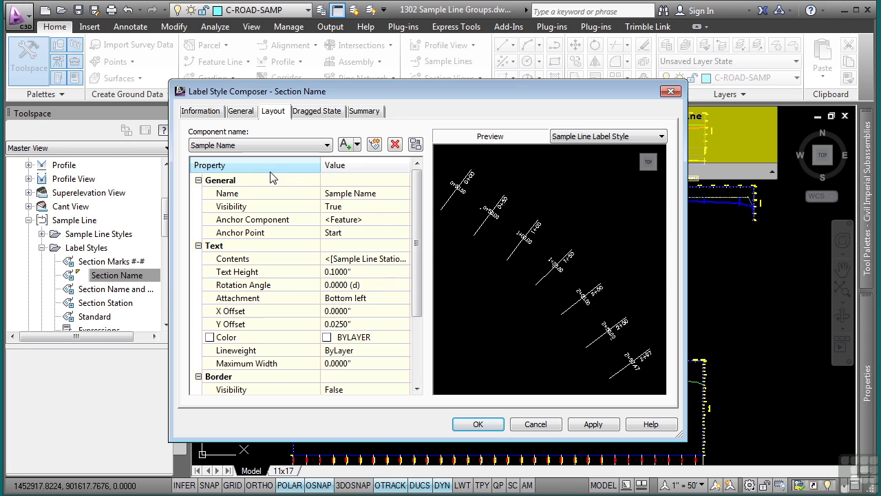
left_click(389, 265)
left_click(404, 259)
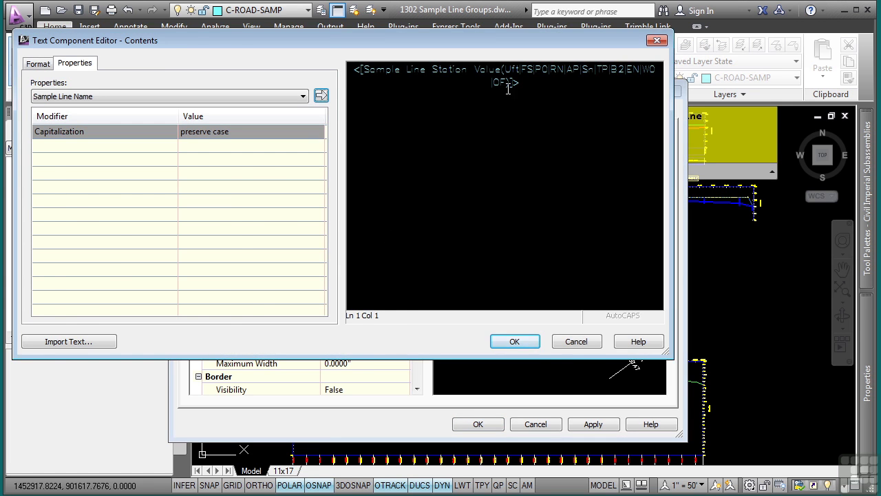
left_click(578, 344)
left_click(534, 424)
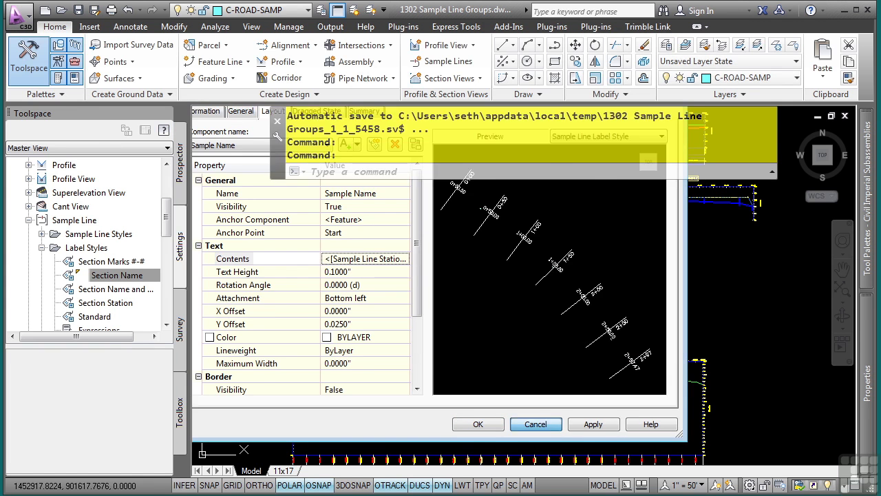
left_click(184, 172)
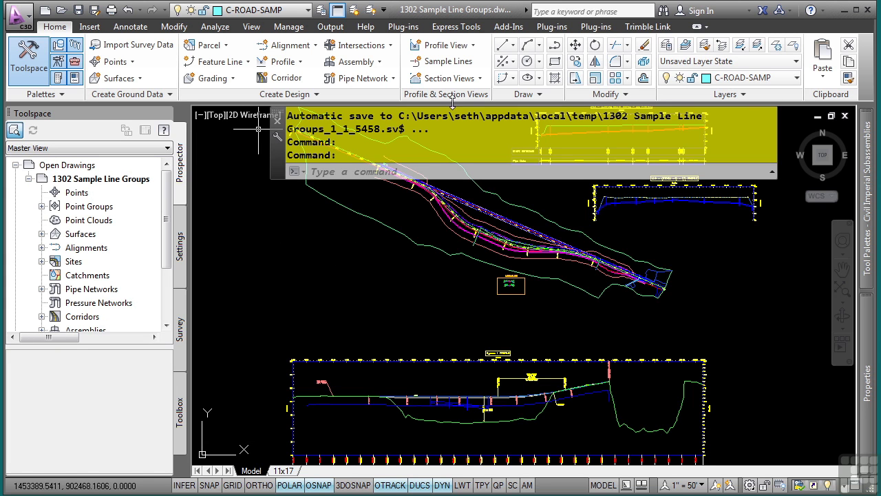
Step: Start Home > Sample Lines and choose Bypass 1 from the alignment list
left_click(448, 62)
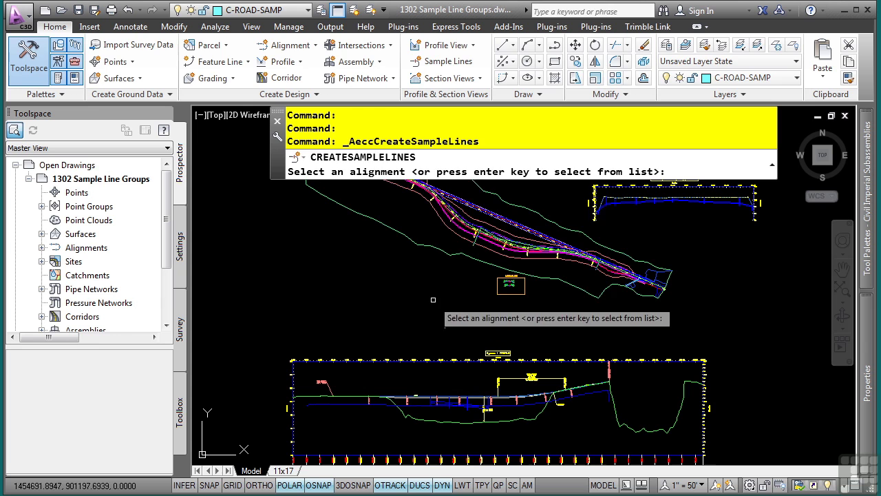
key("Return")
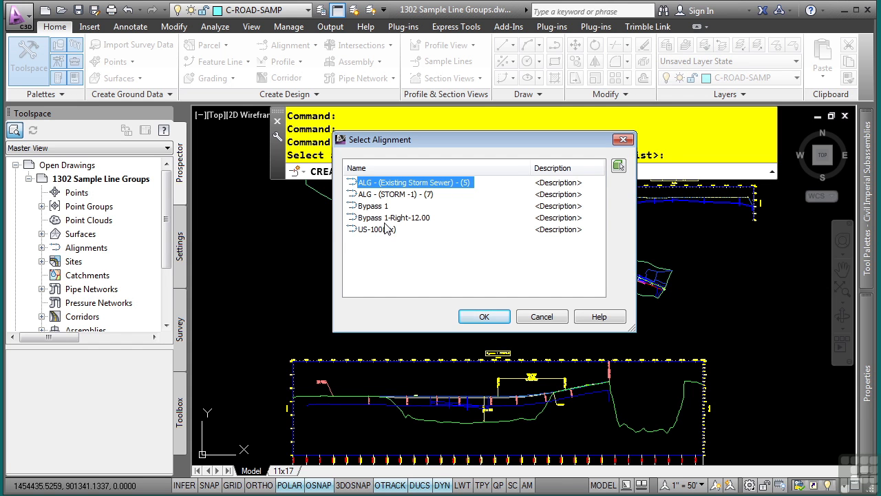
left_click(372, 206)
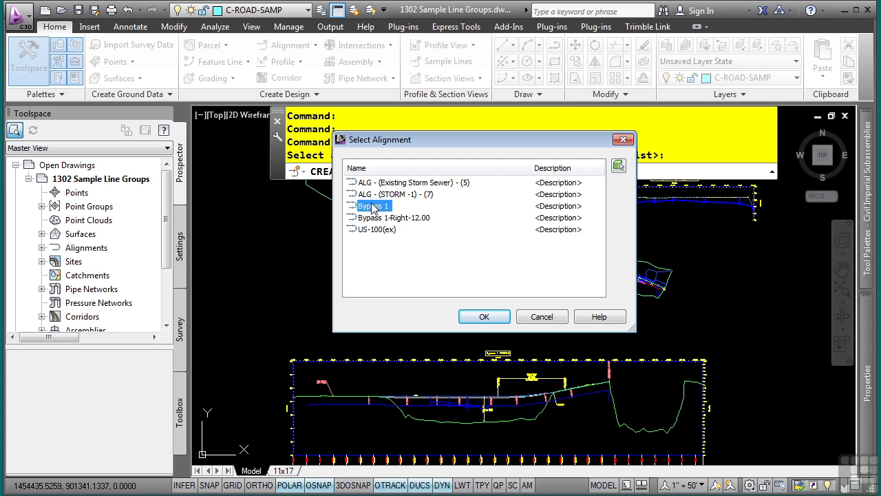
left_click(491, 317)
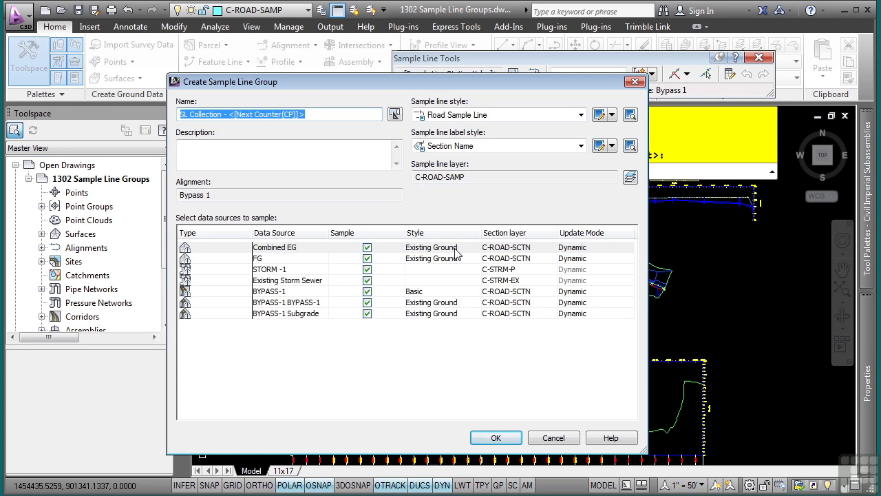
Step: Replace the default group name with 'For Cross section'
left_click(321, 113)
left_click_drag(321, 114, 87, 112)
type("For ")
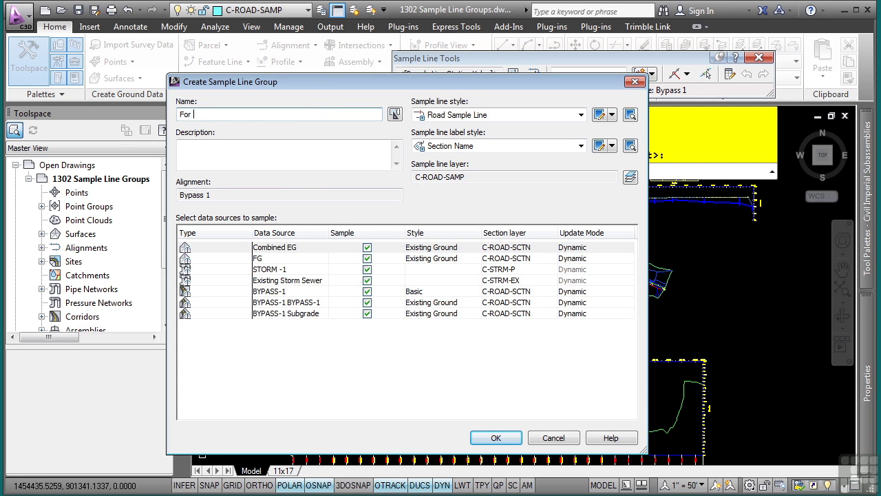
type("Cross section")
Step: Stop sampling STORM -1, Existing Storm Sewer, FG, BYPASS-1 BYPASS-1 and Subgrade
left_click(367, 269)
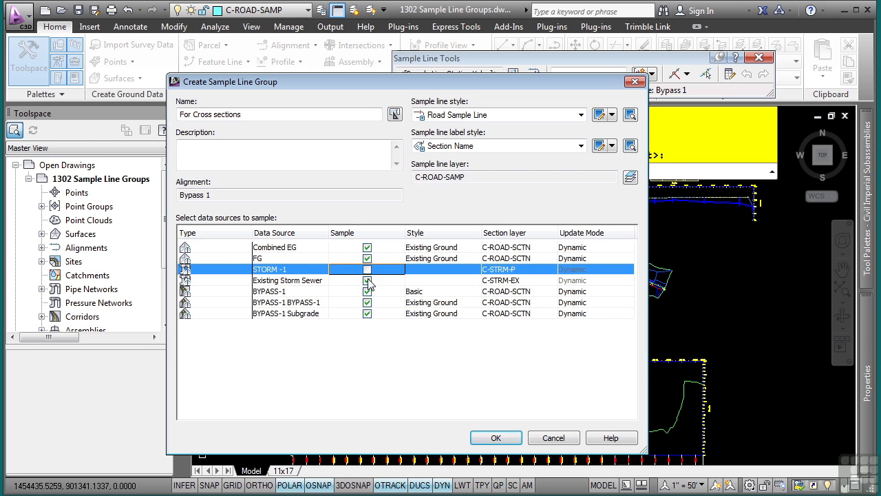
left_click(367, 280)
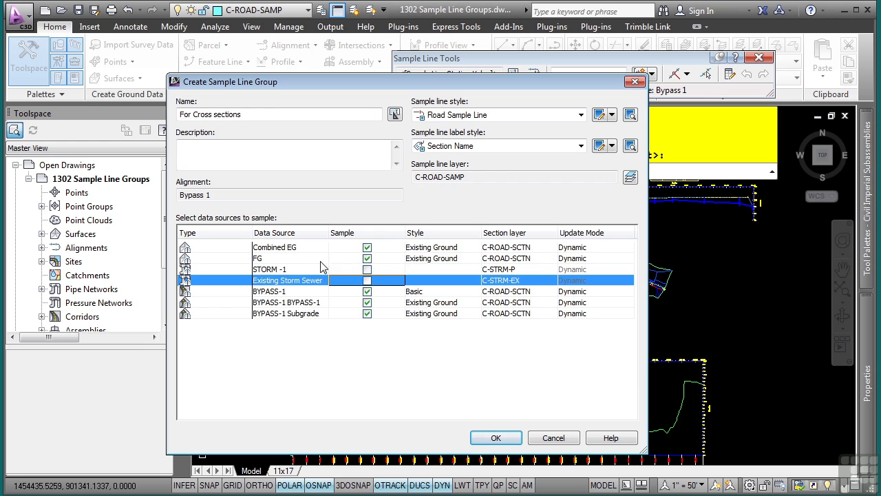
left_click(367, 258)
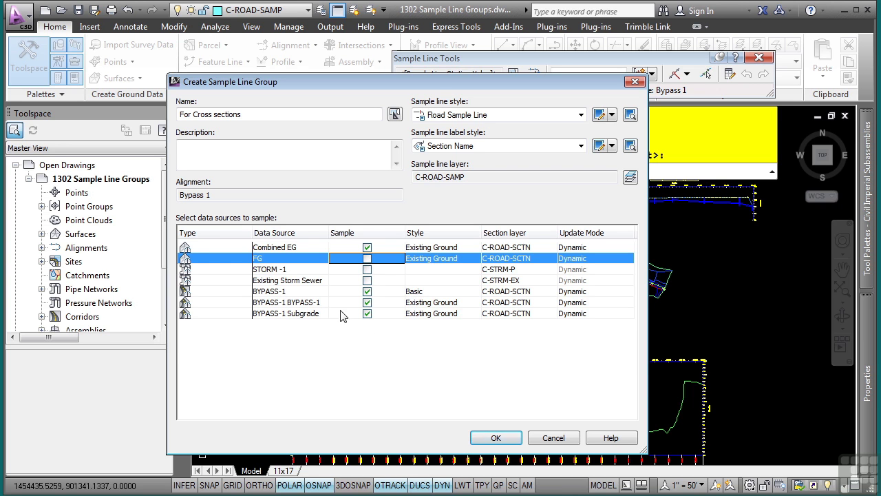
left_click(367, 303)
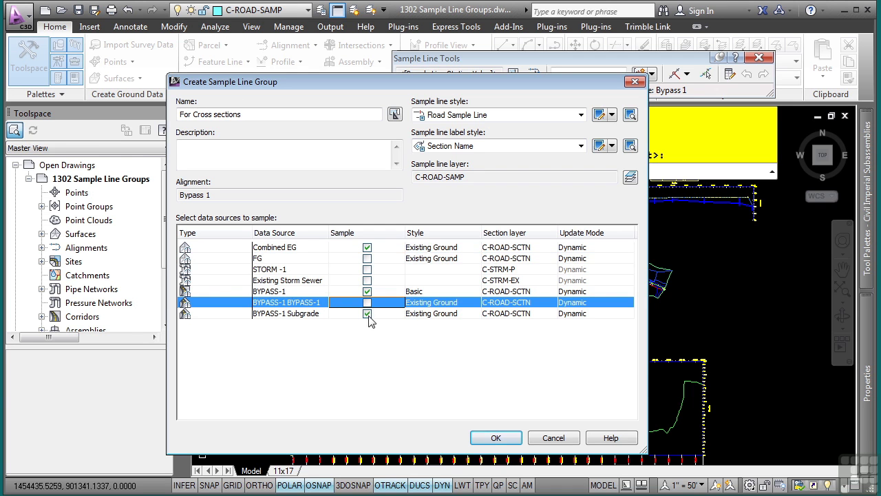
left_click(367, 314)
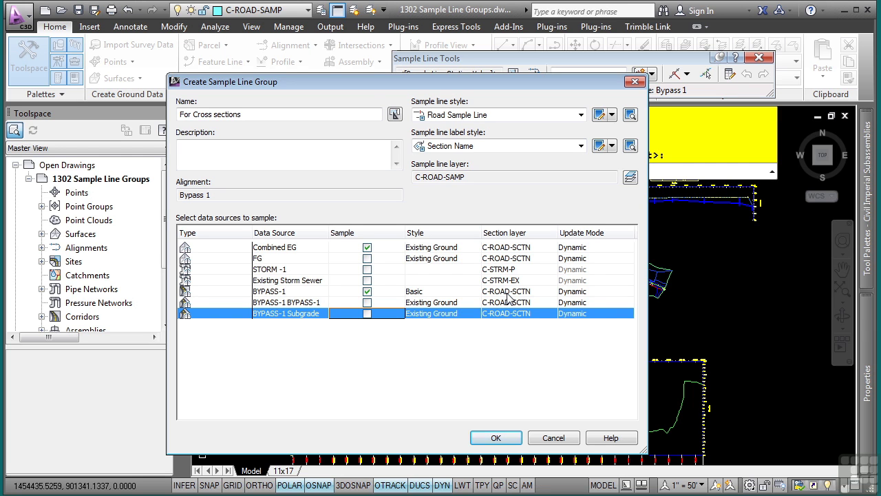
left_click(523, 248)
Step: Add suffix -EG so Combined EG sections go on layer C-ROAD-SCTN-EG
left_click(523, 252)
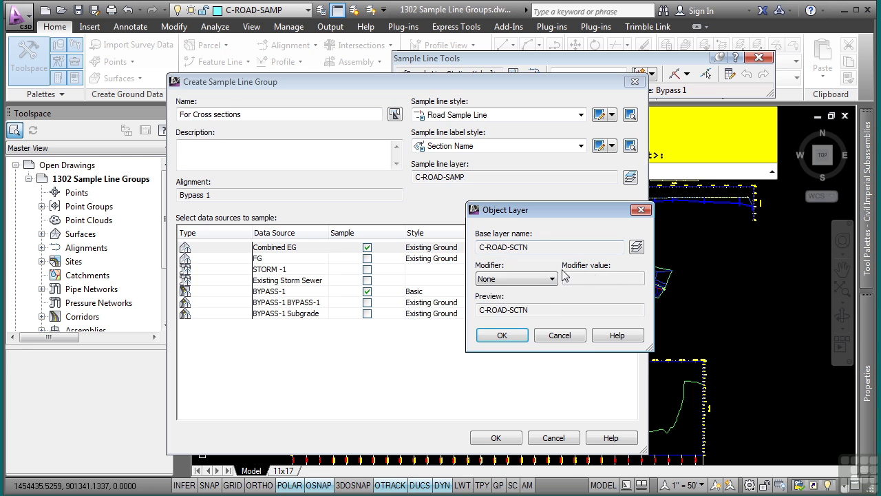
left_click(533, 281)
left_click(503, 308)
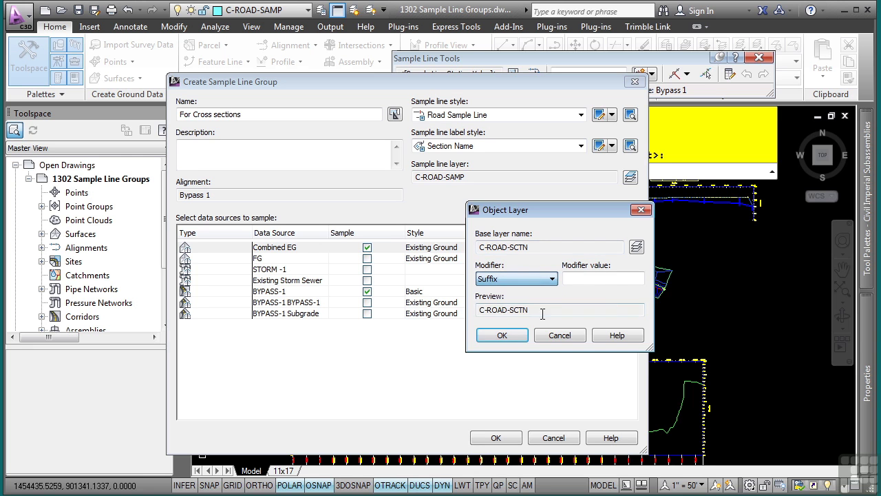
left_click(605, 278)
type("-")
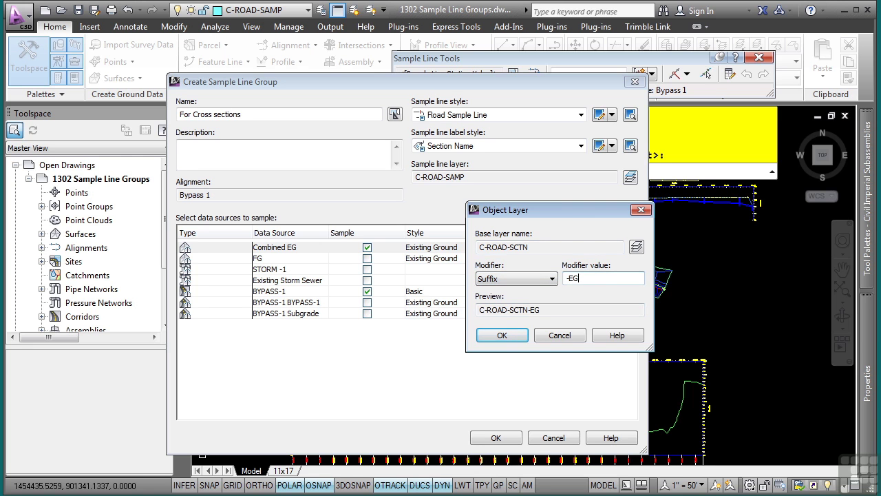
type("EG")
left_click(502, 335)
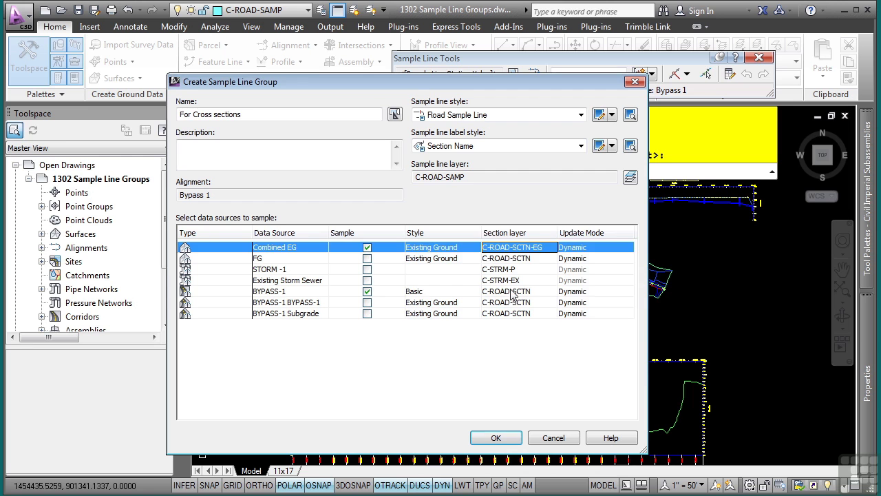
Step: Add suffix -CORR for BYPASS-1 sections (C-ROAD-SCTN-CORR) and create the group
left_click(513, 292)
left_click(513, 292)
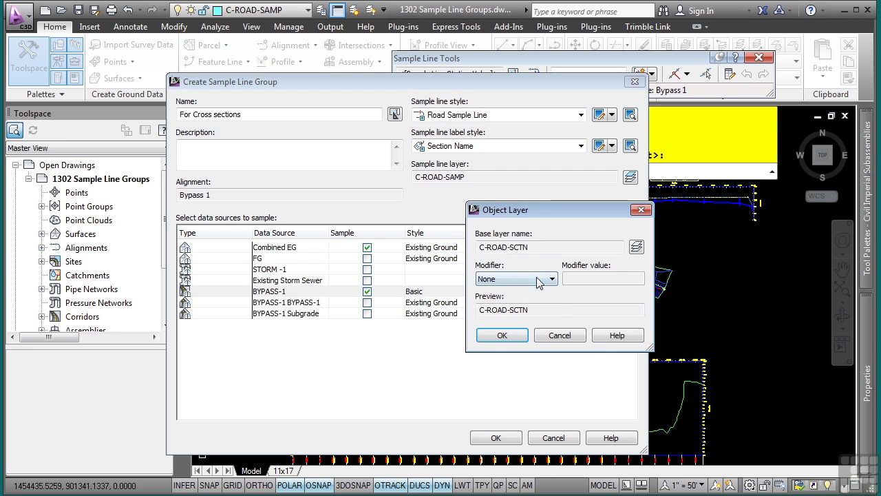
left_click(538, 278)
left_click(505, 307)
left_click(591, 278)
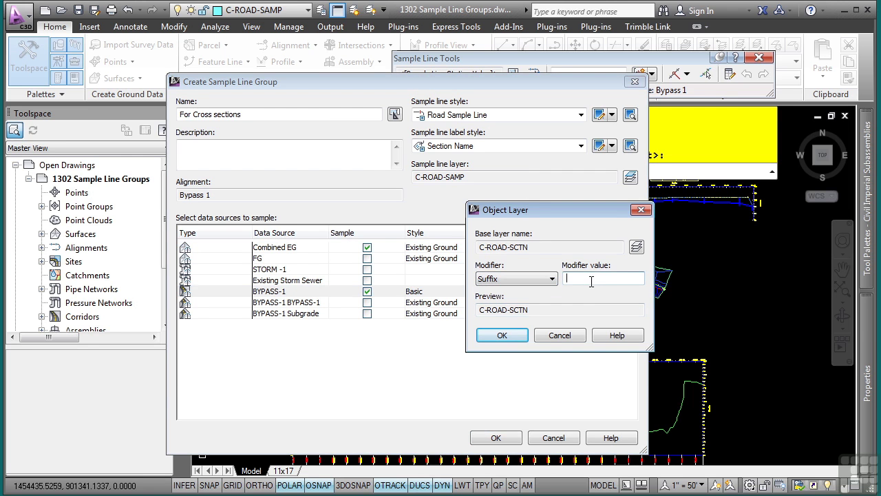
type("-CORR")
left_click(493, 335)
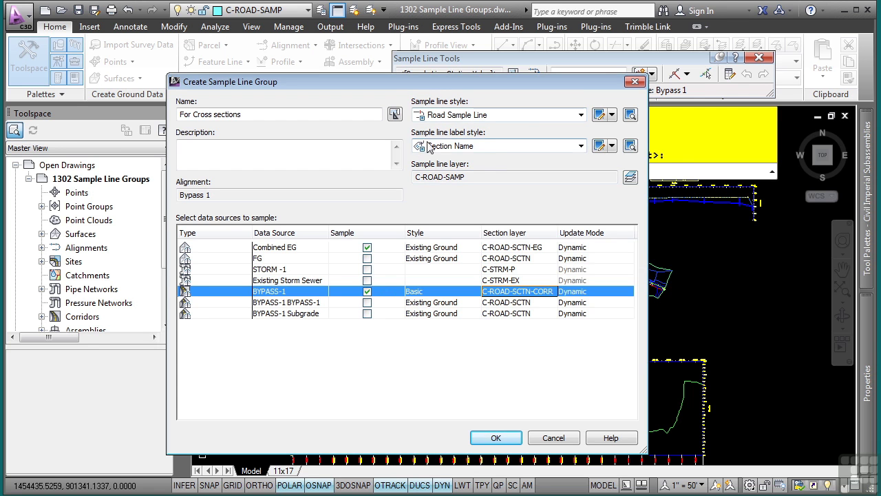
left_click(495, 437)
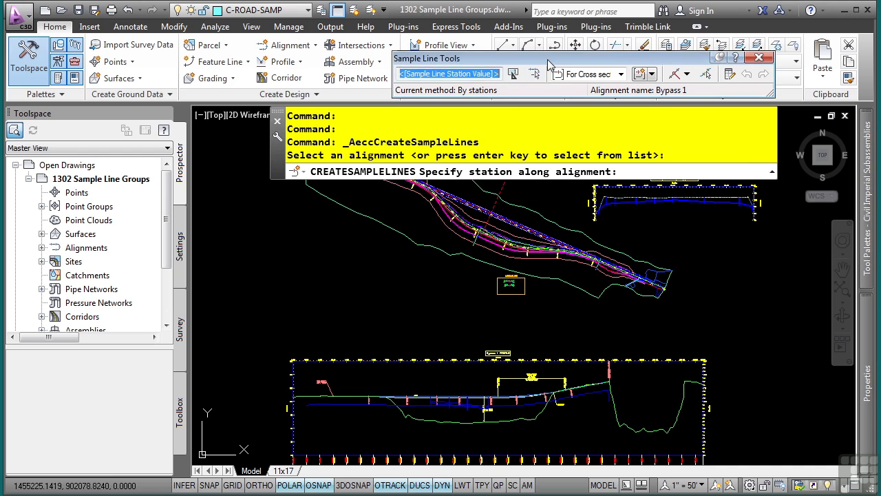
Step: Move the Sample Line Tools toolbar aside and keep For Cross sections as the active group
mouse_move(550, 66)
left_mouse_down()
mouse_move(465, 190)
mouse_move(405, 345)
left_mouse_up()
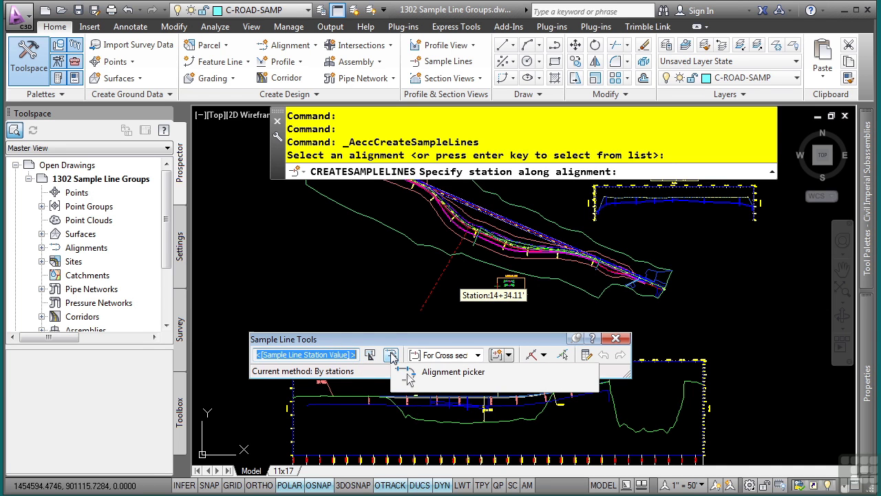
left_click(478, 354)
left_click(475, 369)
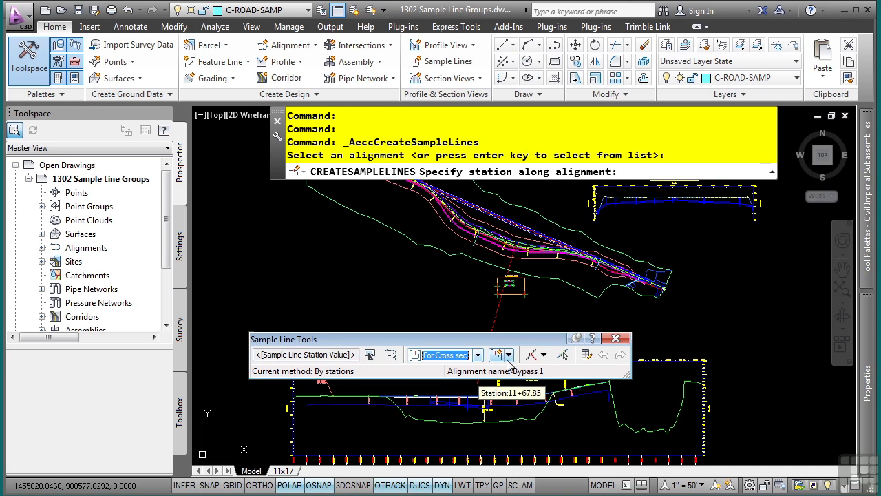
left_click(543, 354)
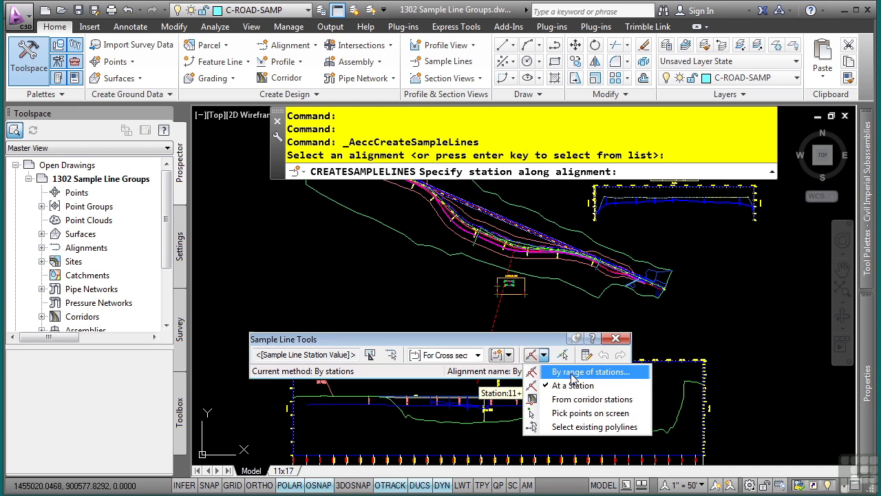
Step: Use Select existing polylines to turn the white polyline near 2+00 into a sample line
left_click(569, 427)
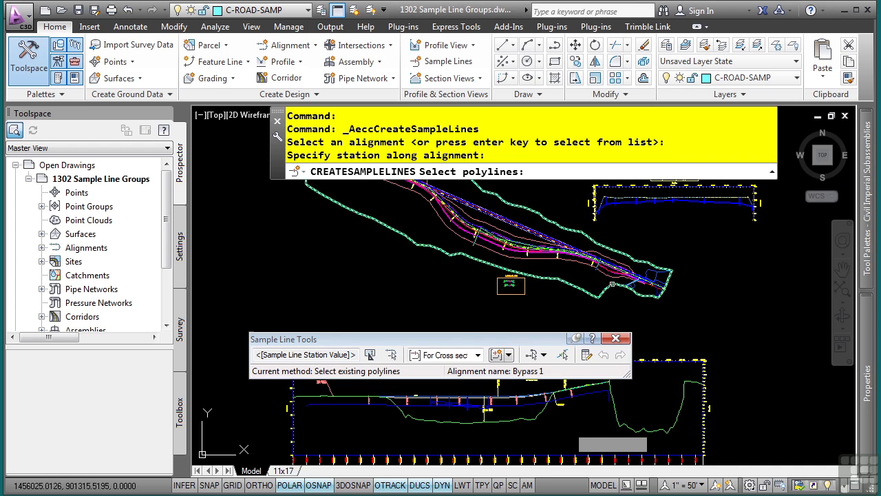
scroll(632, 284, "up", 2)
scroll(630, 275, "up", 4)
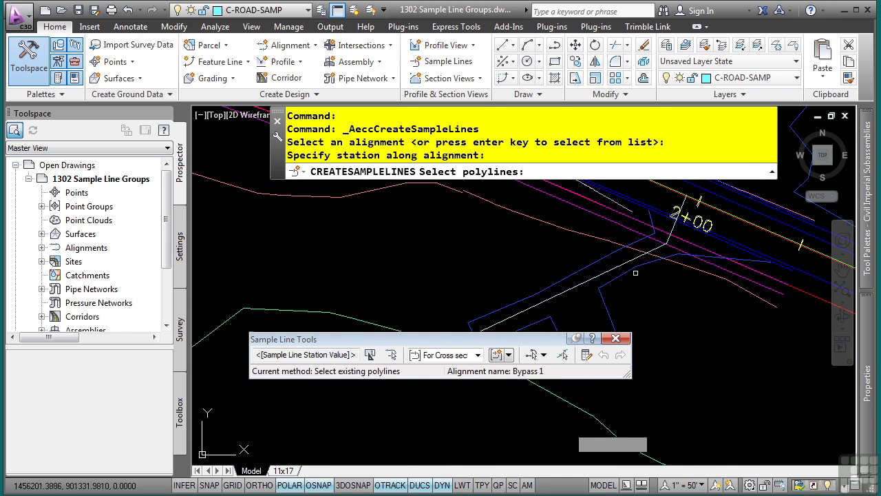
middle_click_drag(625, 266, 477, 276)
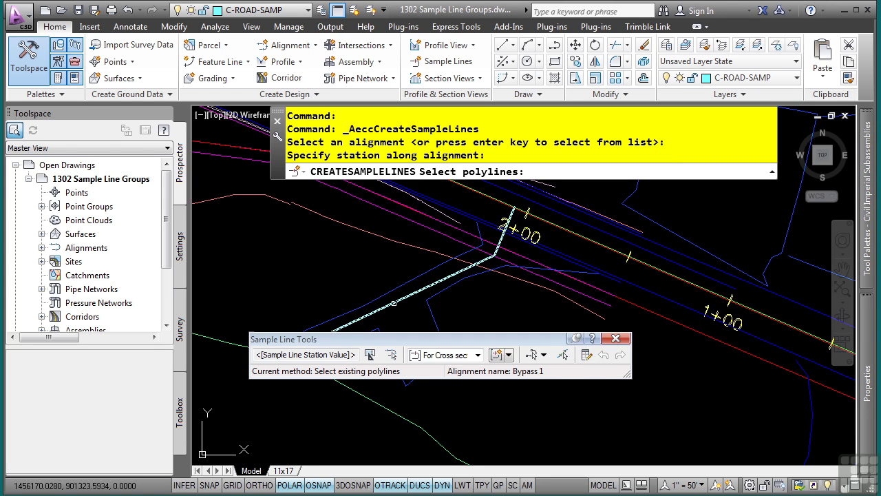
left_click(393, 303)
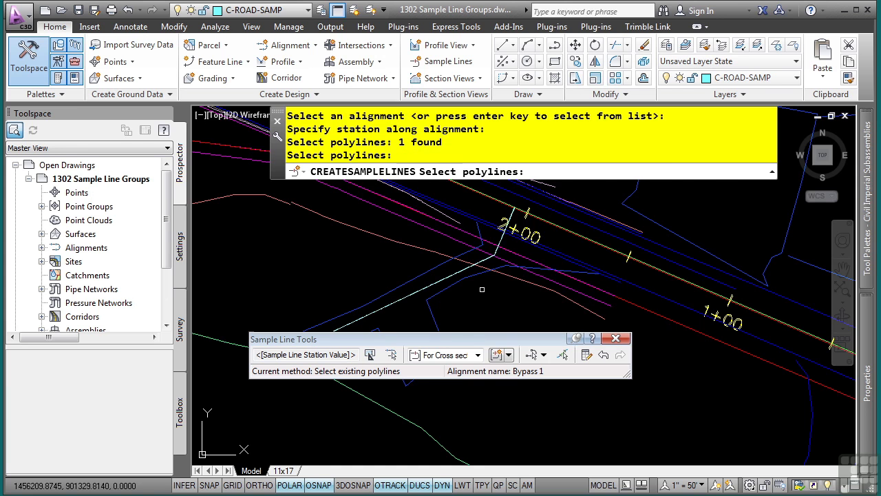
middle_click_drag(482, 289, 532, 237)
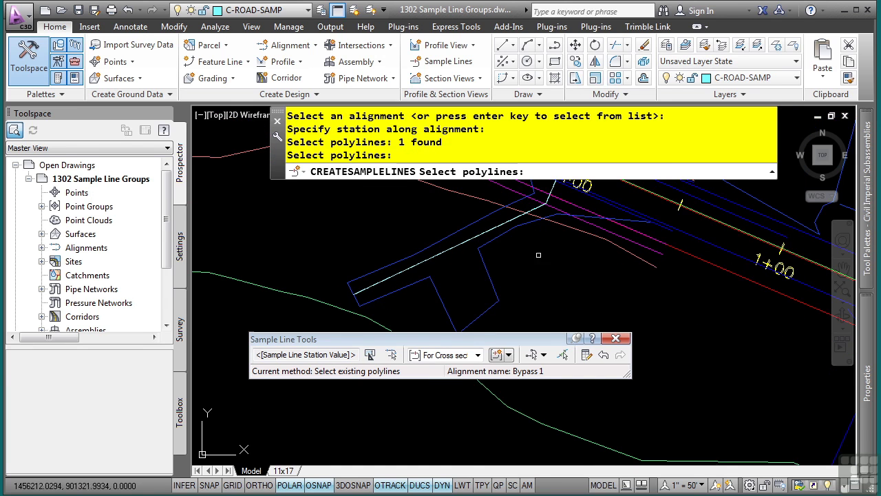
left_click(544, 354)
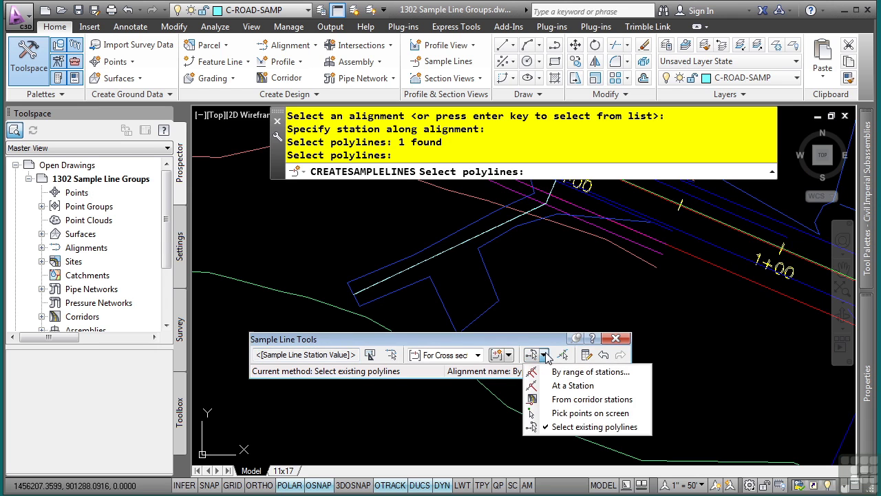
Step: Switch to Pick points on screen and snap the start point midway between two survey line ends
left_click(565, 413)
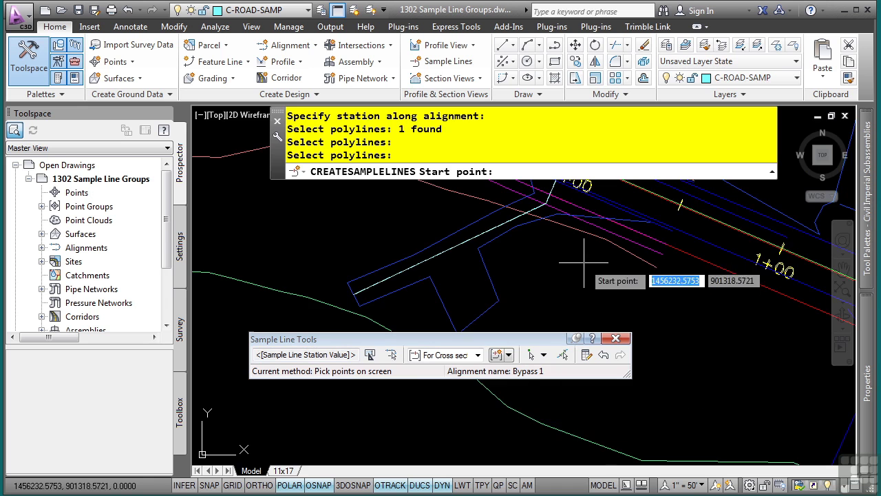
mouse_move(644, 290)
middle_mouse_down()
mouse_move(332, 251)
mouse_move(422, 269)
mouse_move(277, 203)
mouse_move(344, 265)
mouse_move(338, 236)
mouse_move(427, 241)
mouse_move(456, 255)
mouse_move(488, 307)
mouse_move(551, 311)
middle_mouse_up()
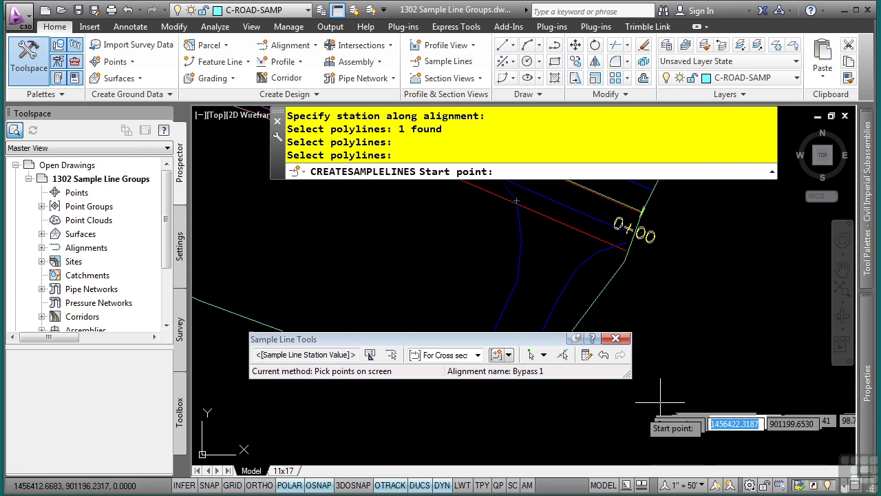
right_click(642, 443, "shift")
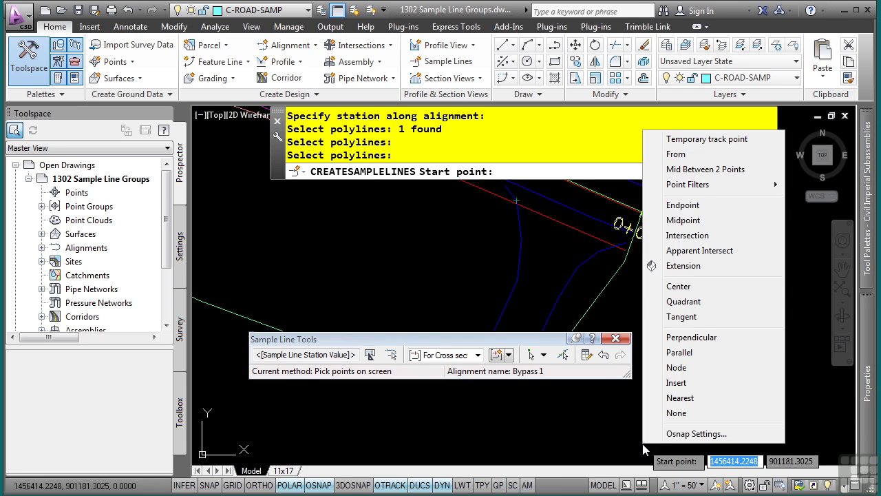
left_click(692, 169)
middle_click_drag(544, 207, 508, 272)
scroll(471, 219, "up", 4)
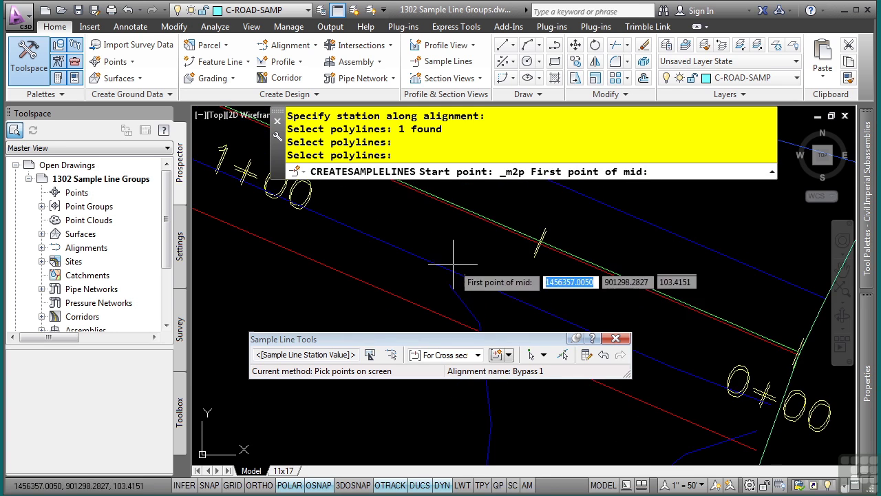
left_click(571, 322)
middle_click_drag(539, 299, 455, 236)
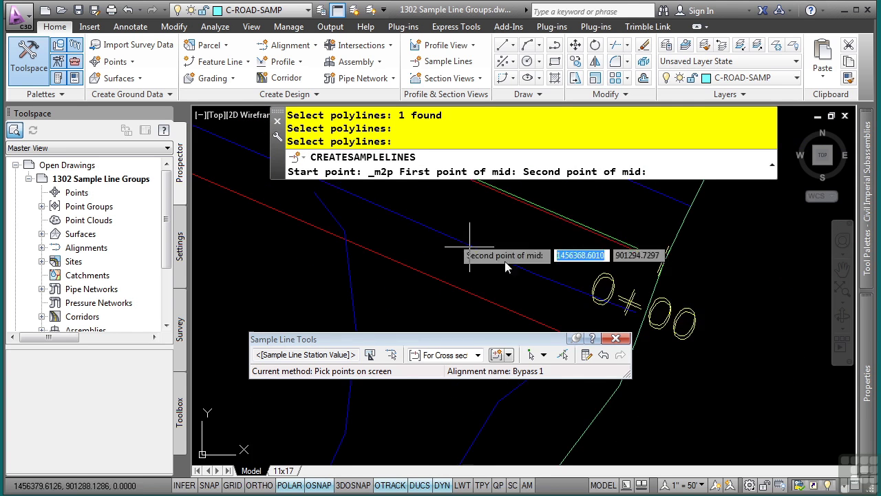
middle_click_drag(559, 282, 525, 270)
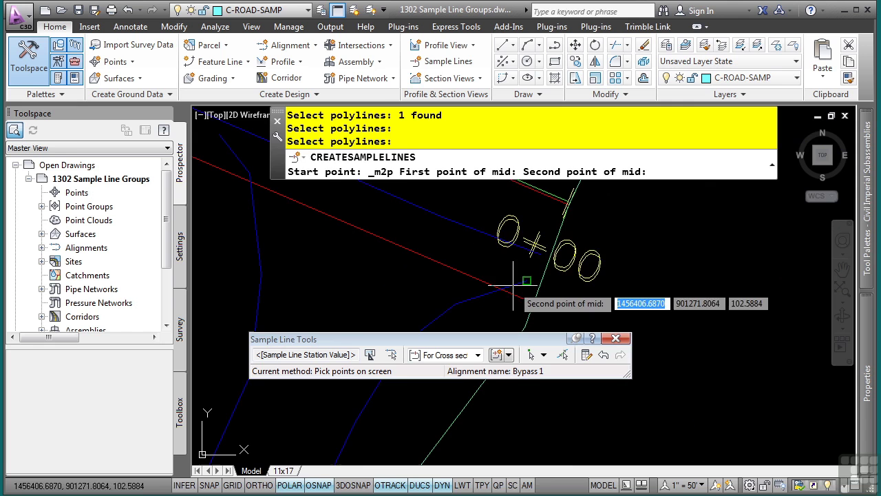
left_click(517, 286)
Step: Snap the end point midway between two blue line ends to draw the 0+31 sample line, then finish
scroll(544, 290, "down", 2)
scroll(551, 279, "down", 1)
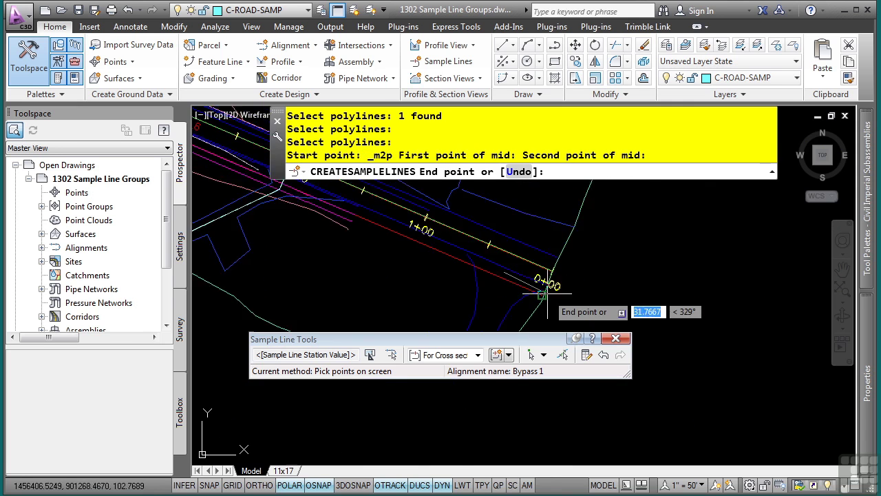
mouse_move(551, 276)
middle_mouse_down()
mouse_move(584, 291)
mouse_move(561, 255)
middle_mouse_up()
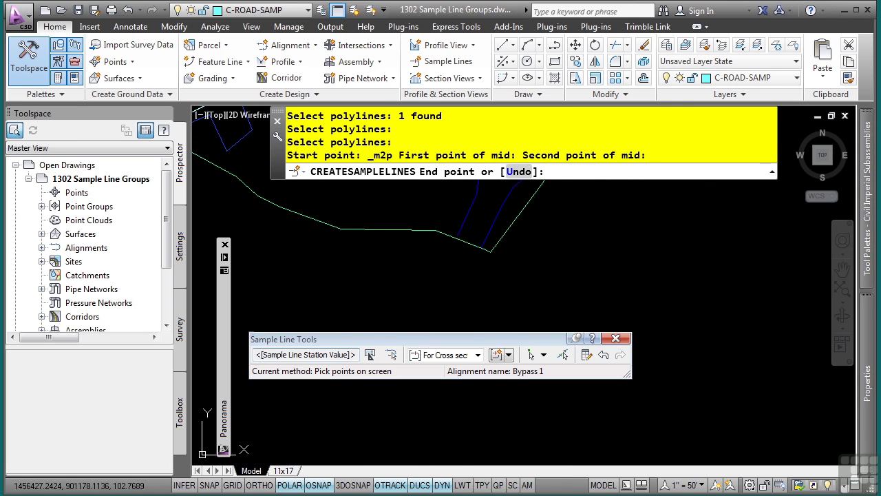
right_click(674, 192, "shift")
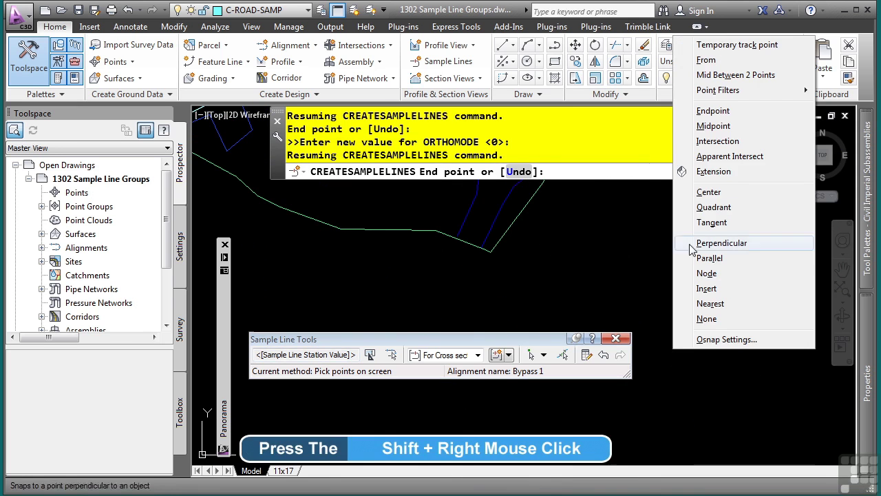
left_click(733, 75)
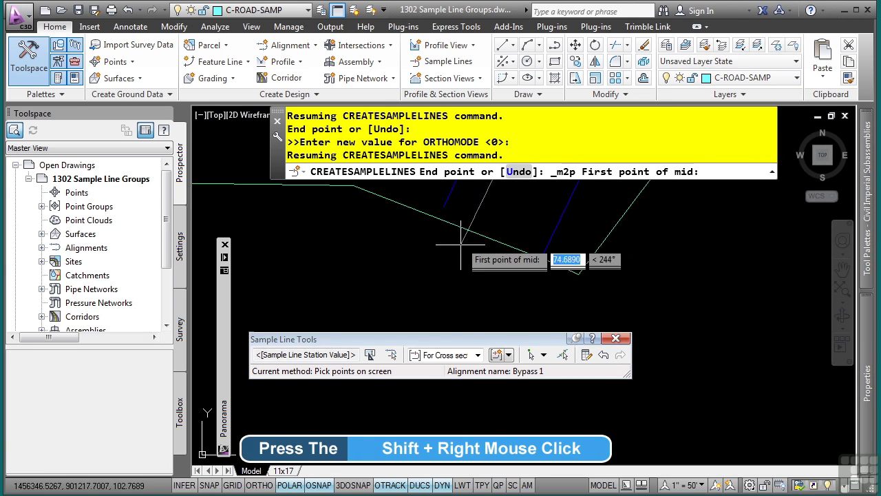
scroll(468, 227, "up", 2)
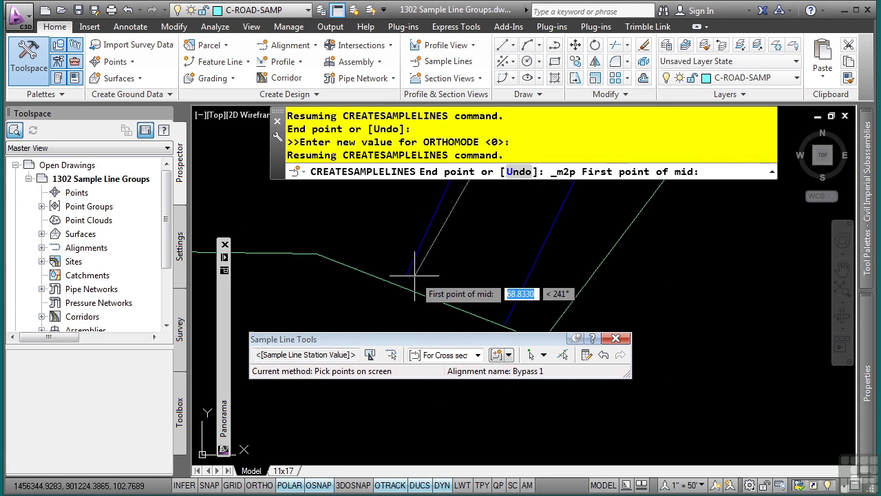
left_click(406, 274)
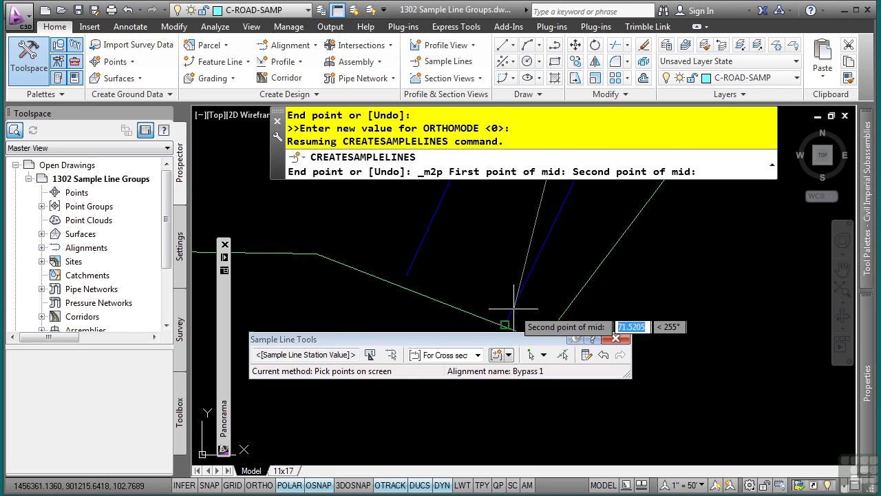
left_click(507, 323)
scroll(501, 267, "down", 3)
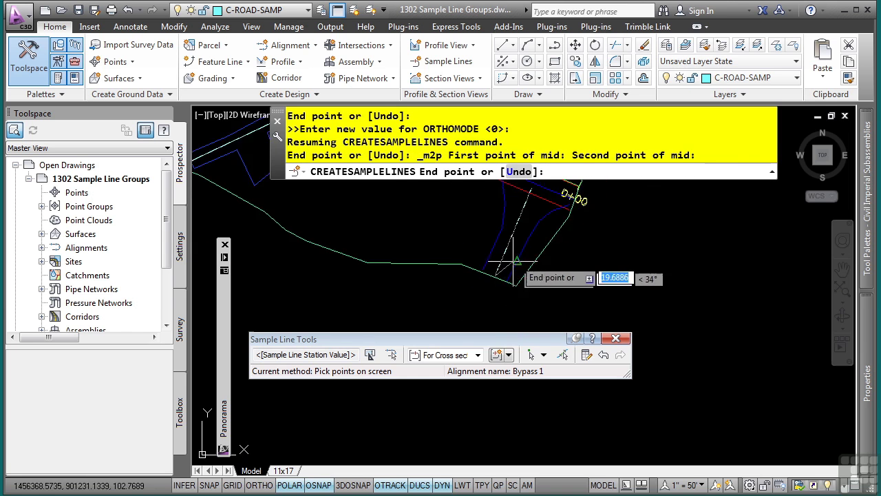
left_click(497, 262)
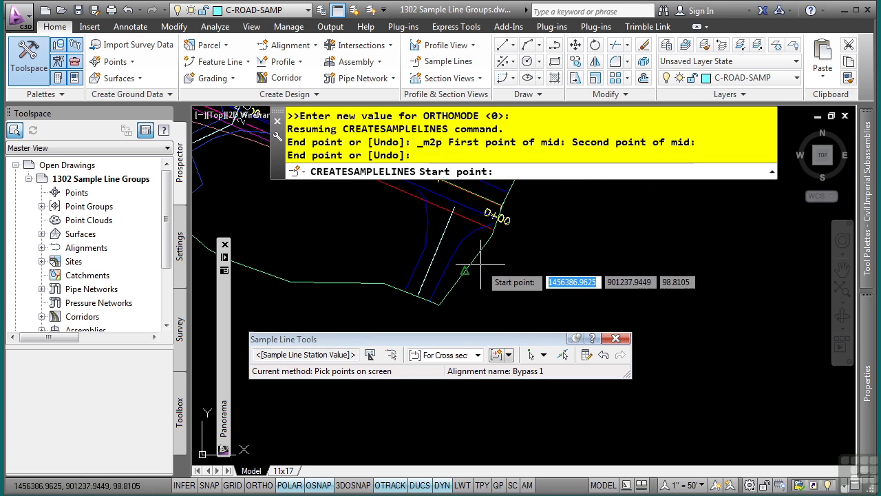
key("Return")
mouse_move(344, 240)
middle_mouse_down()
mouse_move(536, 305)
mouse_move(513, 318)
mouse_move(468, 240)
middle_mouse_up()
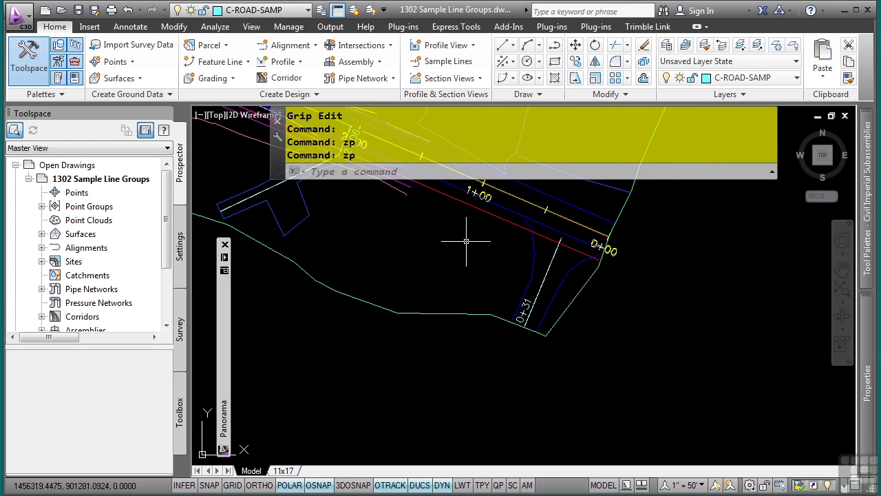
Step: Select the 0+31 sample line, cancel its grip stretch, and launch Edit Sample Line
left_click(553, 254)
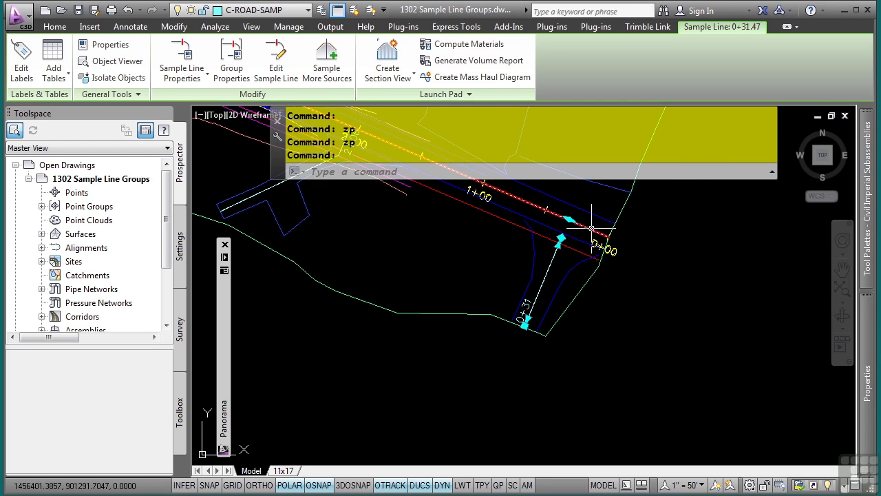
left_click(569, 219)
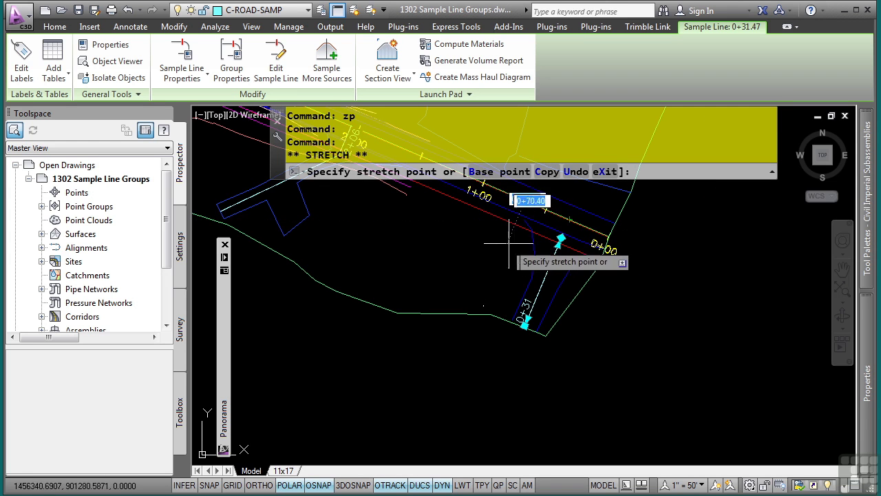
key("Escape")
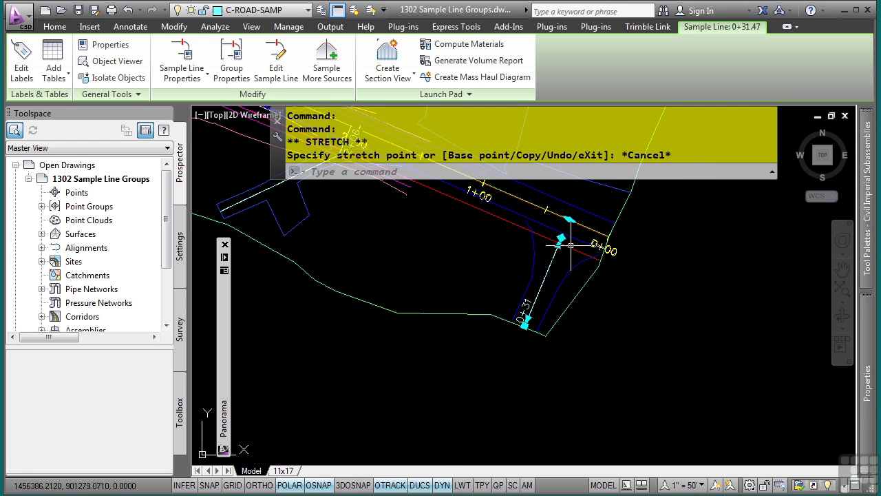
scroll(571, 237, "up", 2)
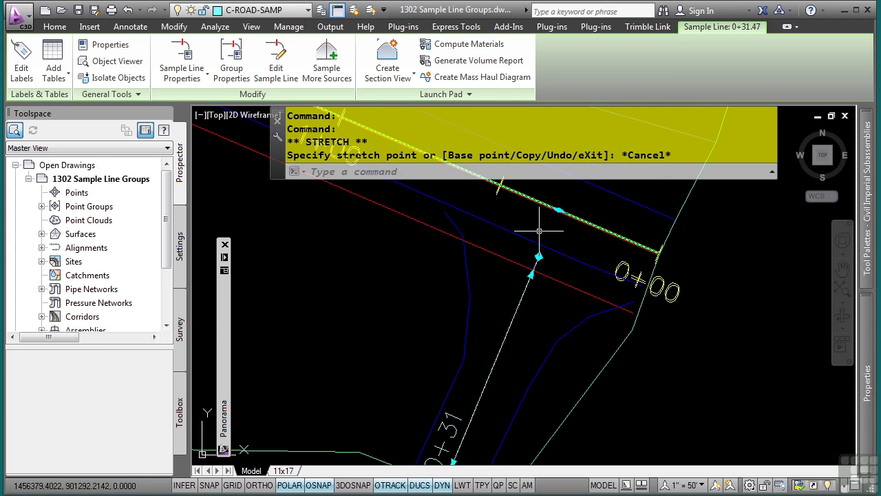
mouse_move(531, 240)
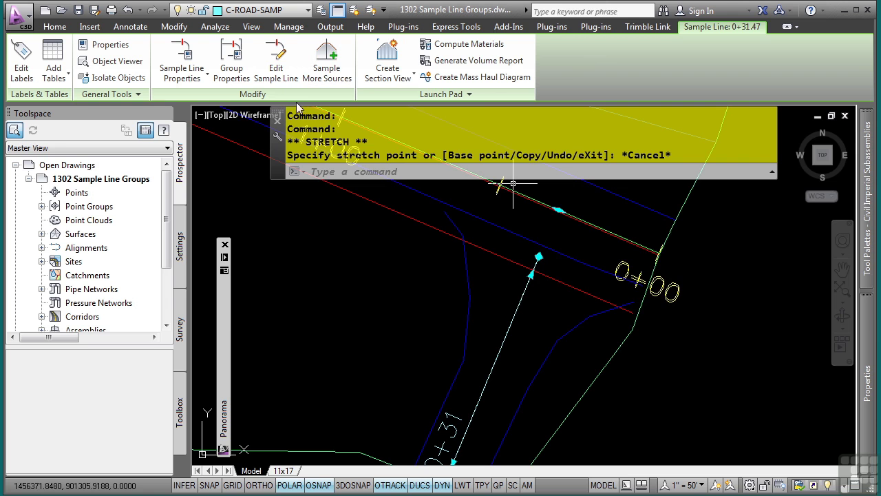
left_click(275, 63)
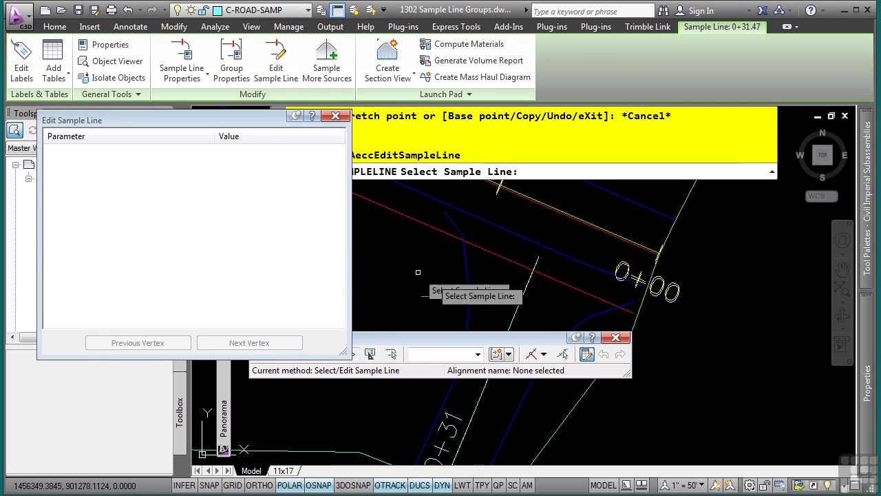
Step: Try a 5.00' right swath width on the 0+31.47 sample line, then return it to 0.00'
left_click(519, 301)
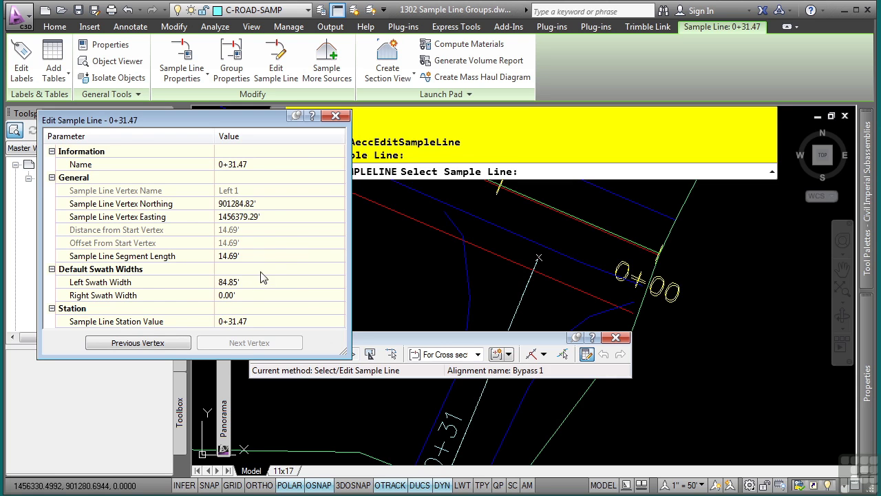
left_click(313, 294)
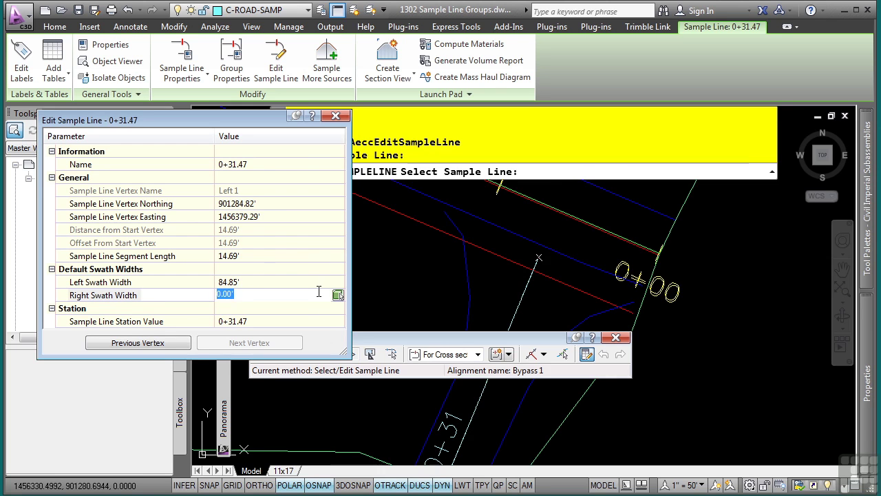
type("5")
key("Return")
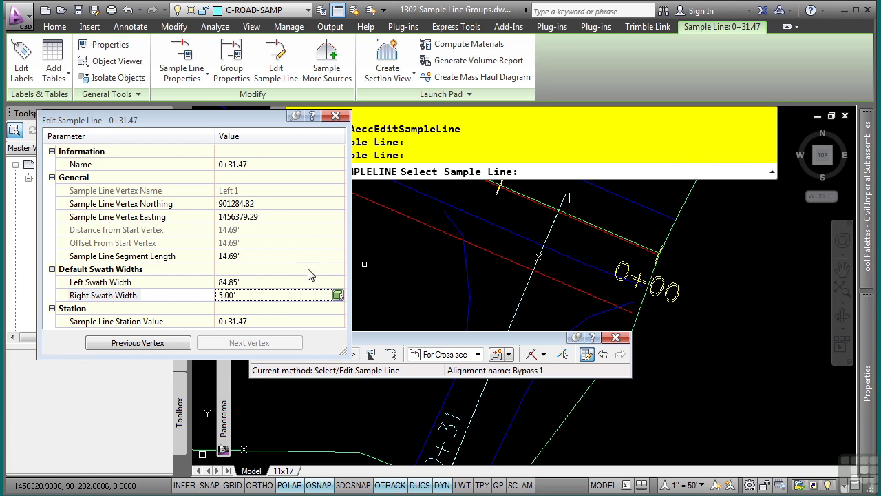
left_click(274, 294)
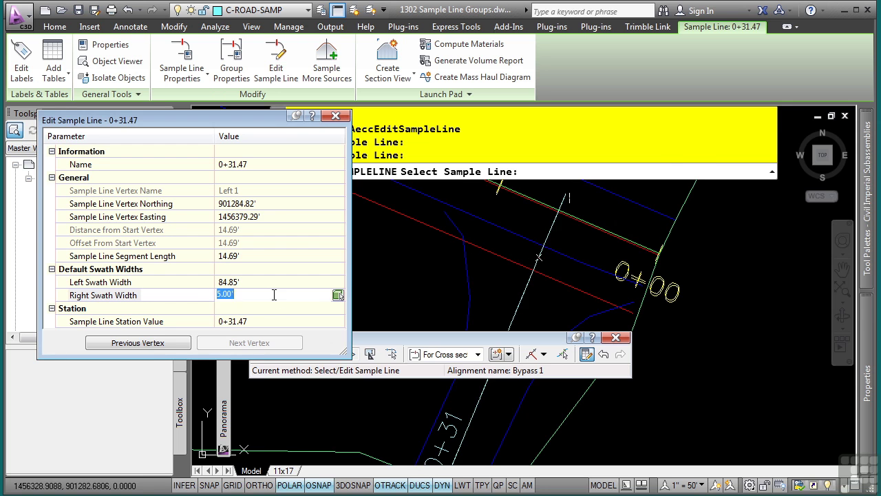
type("0")
key("Return")
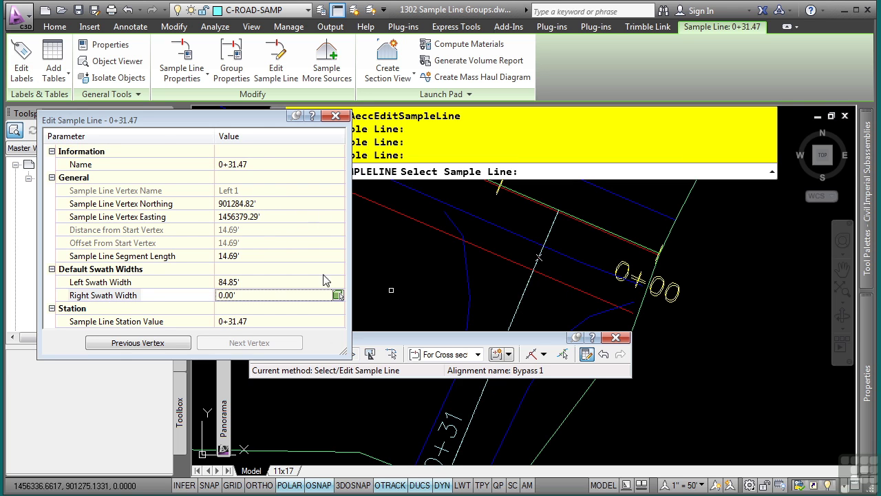
Step: End the sample line edit, clear its grips, and zoom out to show more of Bypass 1
key("Escape")
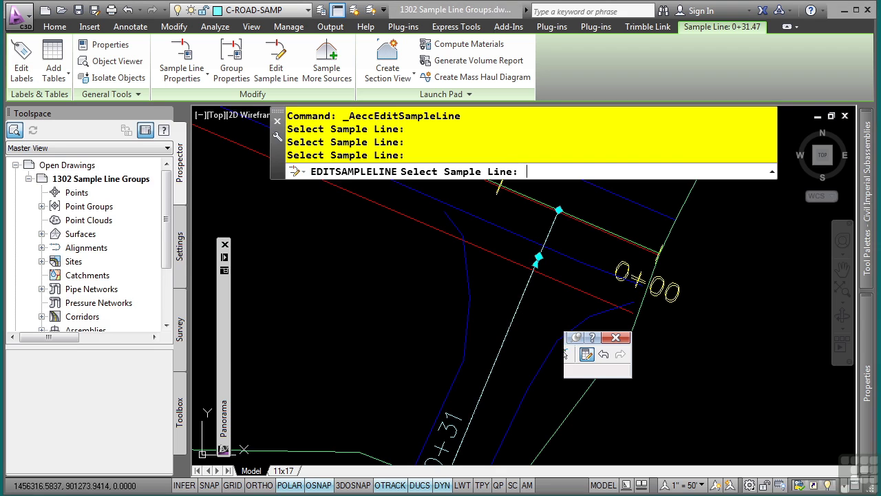
key("Escape")
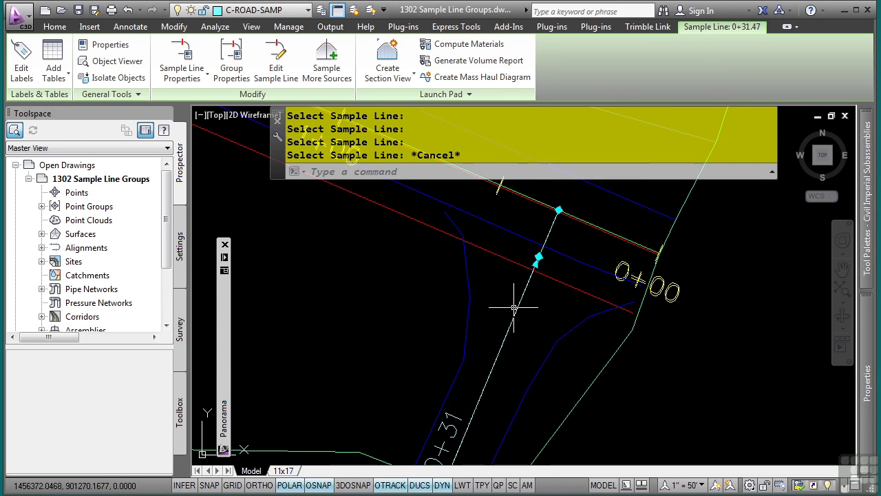
scroll(513, 310, "down", 2)
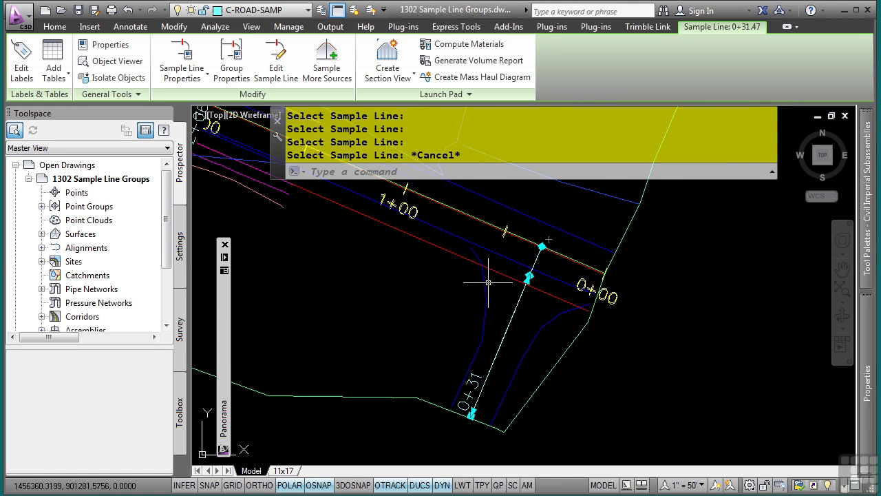
key("Escape")
key("Escape")
scroll(354, 250, "down", 2)
mouse_move(354, 250)
middle_mouse_down()
mouse_move(343, 253)
mouse_move(478, 275)
middle_mouse_up()
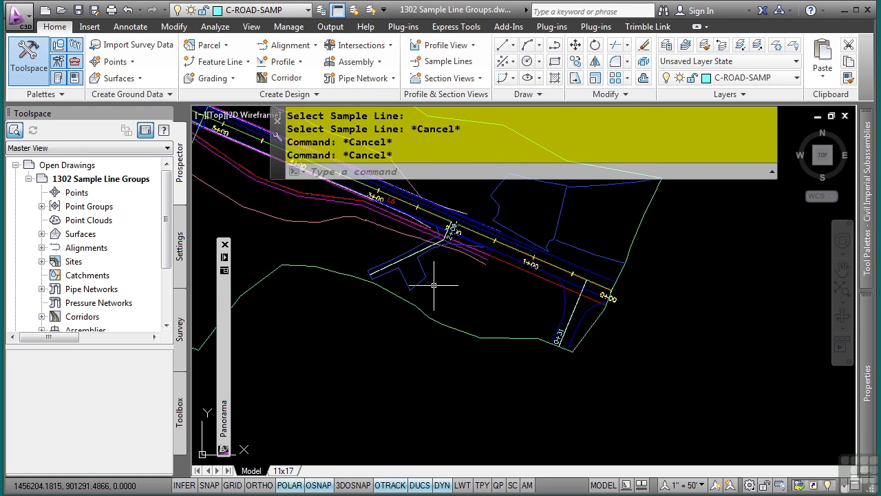
Step: Start the Sample Lines command and pick the Bypass 1 alignment
mouse_move(474, 266)
left_click(446, 61)
key("Return")
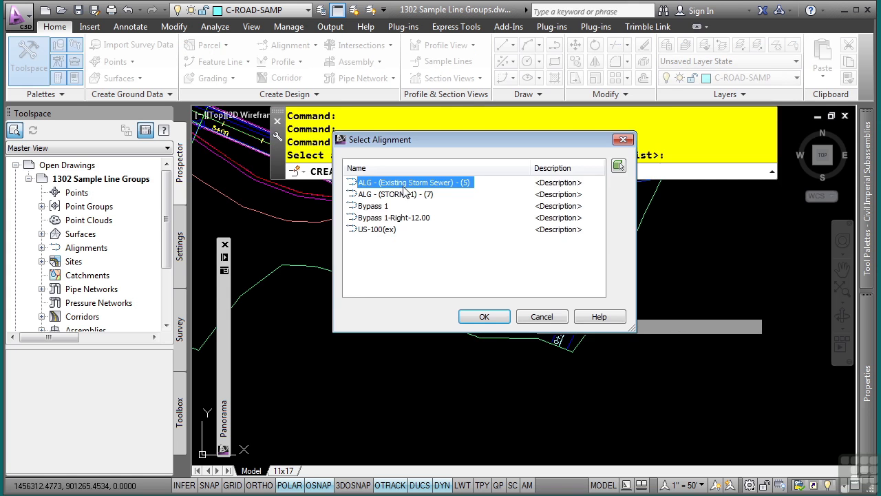
left_click(372, 207)
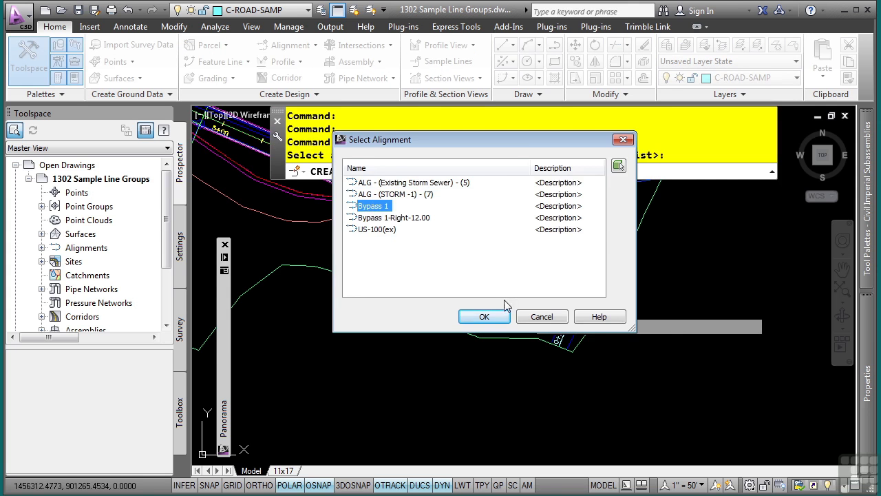
left_click(483, 316)
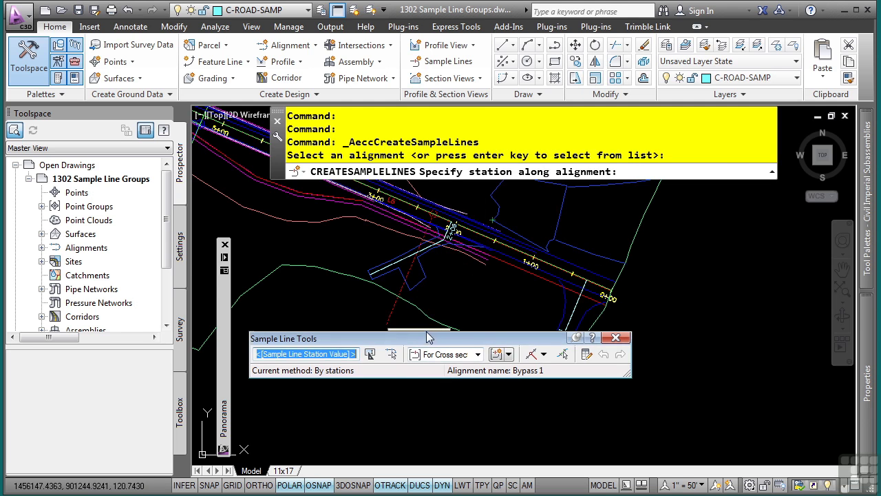
Step: Choose the By range of stations creation method from the Sample Line Tools
left_click_drag(422, 342, 420, 254)
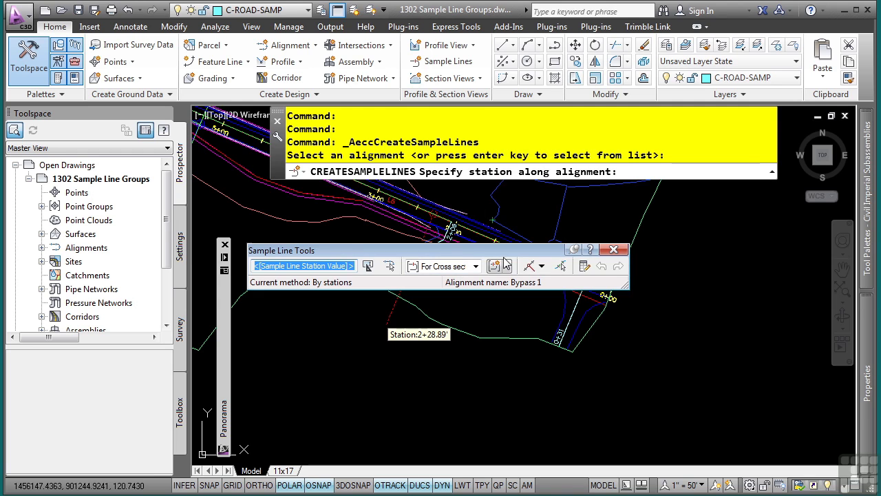
left_click(542, 266)
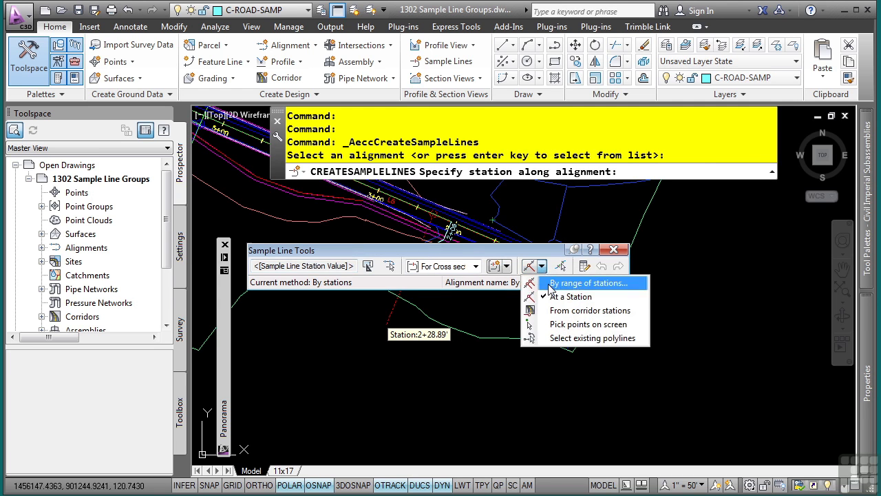
left_click(553, 282)
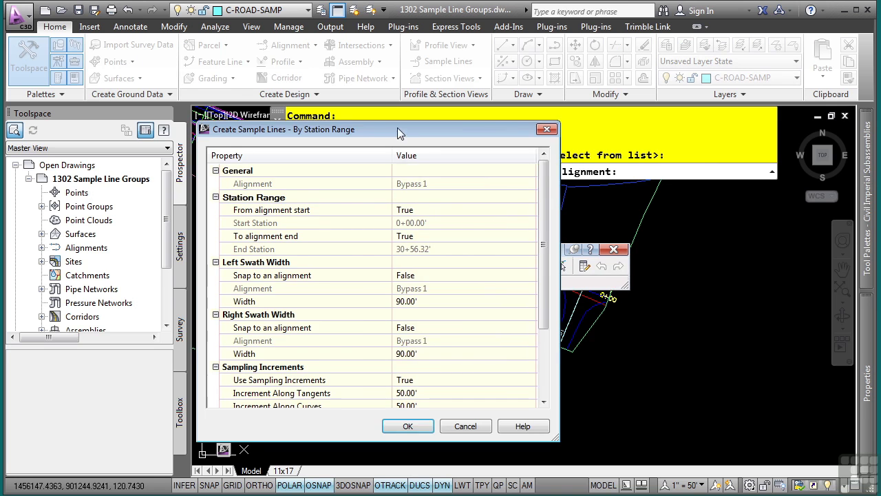
left_click_drag(397, 131, 307, 83)
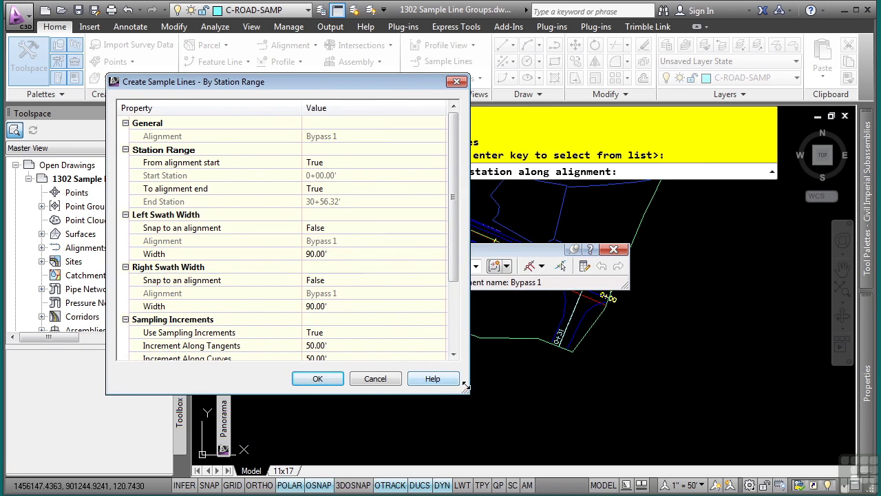
Step: Enlarge the By Station Range settings and set From alignment start to False
left_click_drag(466, 387, 492, 441)
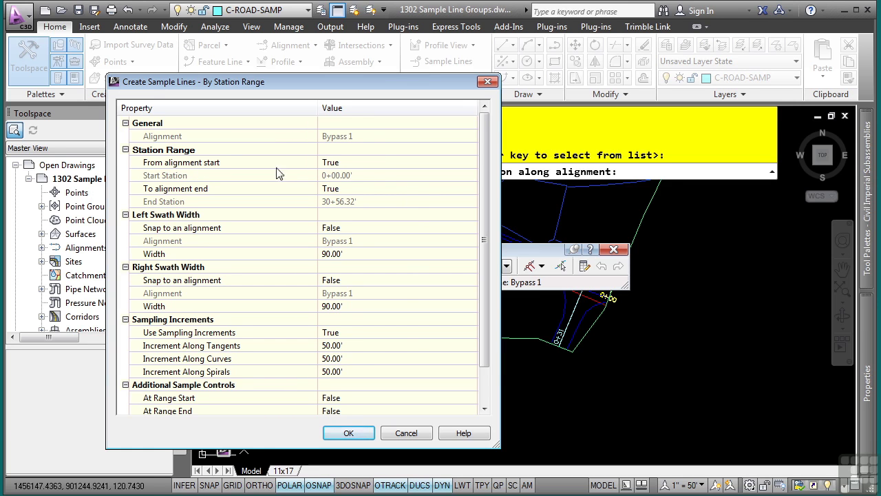
left_click(382, 168)
left_click(382, 169)
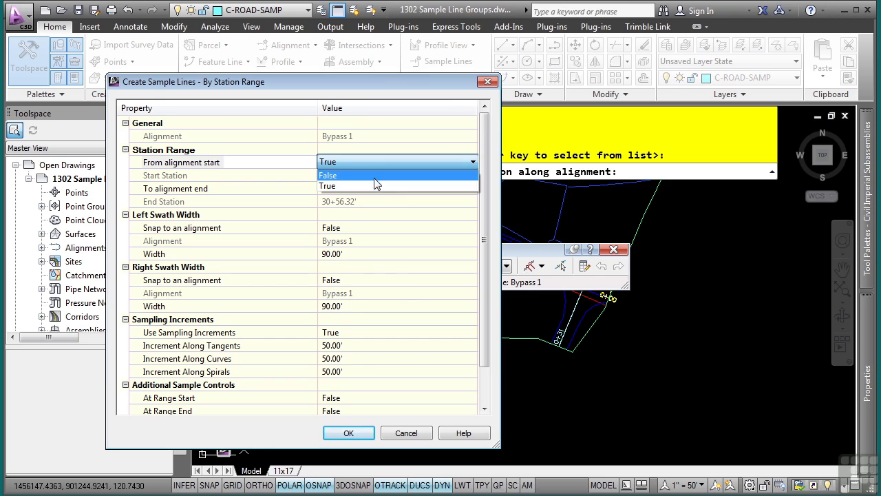
left_click(375, 176)
Step: Set the Start Station to 1+50.00' after picking a point near 1+48 on the alignment
left_click(401, 175)
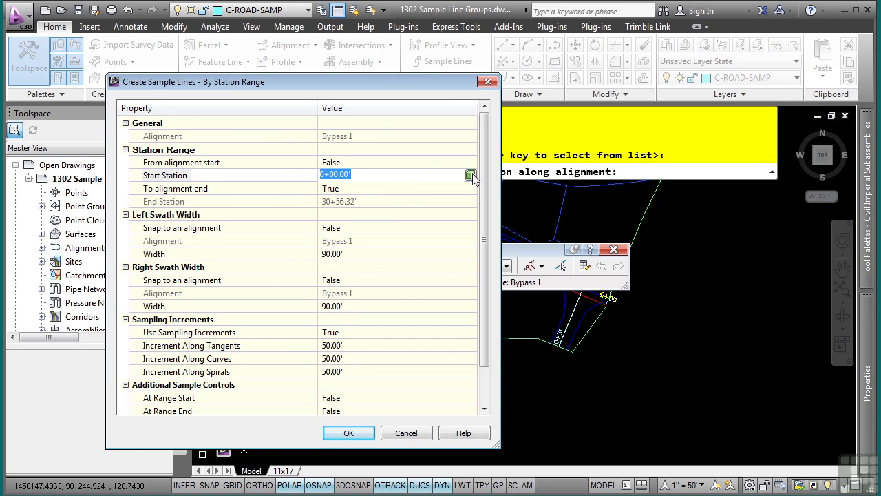
left_click(470, 176)
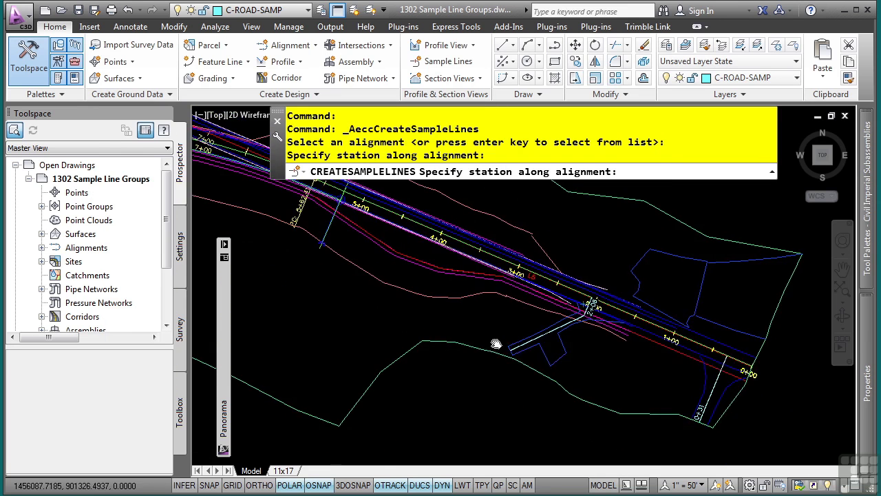
scroll(619, 396, "up", 6)
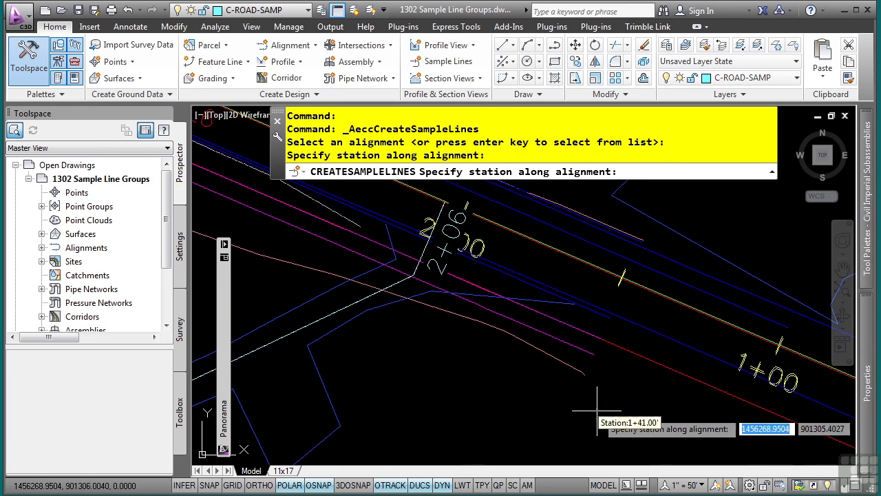
left_click(595, 362)
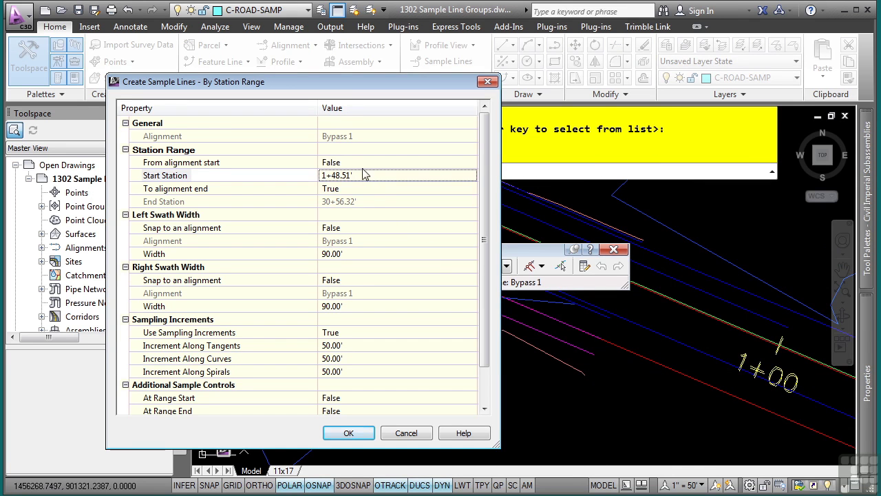
left_click(364, 175)
left_click(365, 176)
type("150")
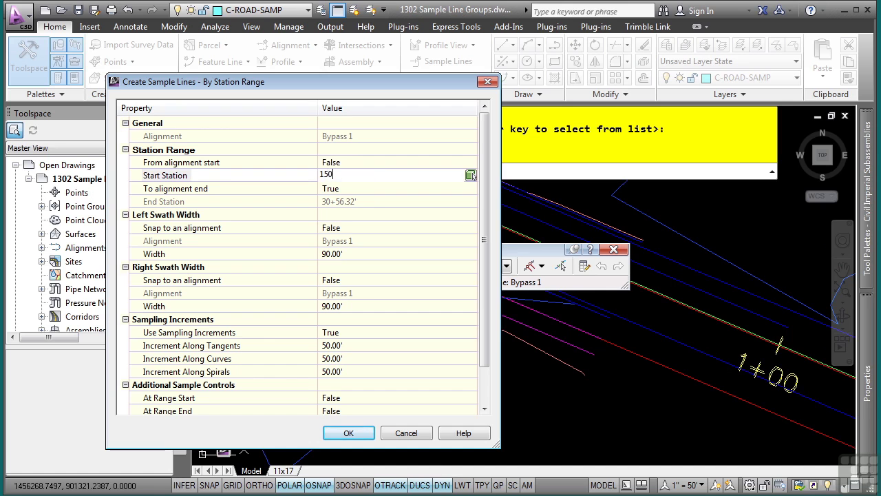
key("Return")
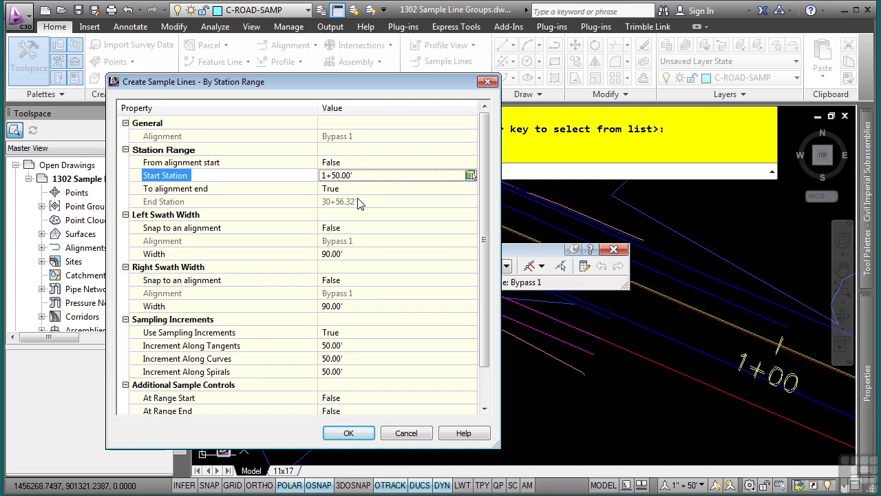
left_click(346, 255)
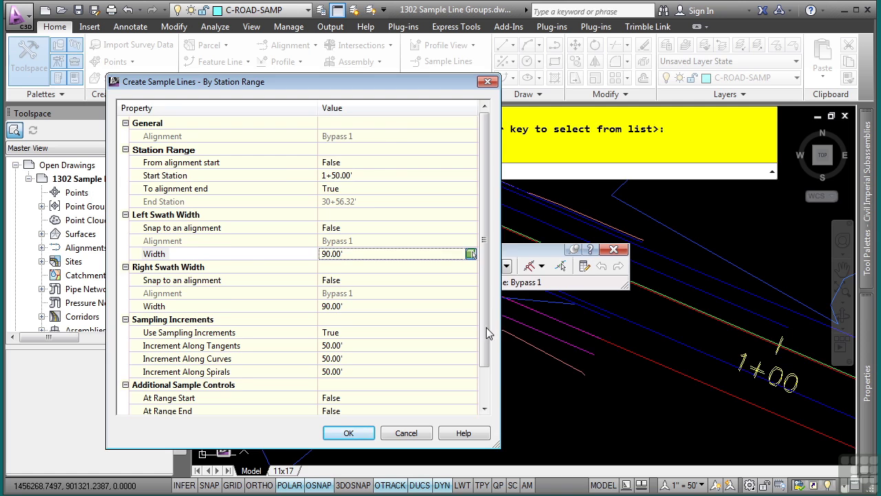
Step: Measure the left swath width by picking points in the drawing along Bypass 1
left_click(470, 254)
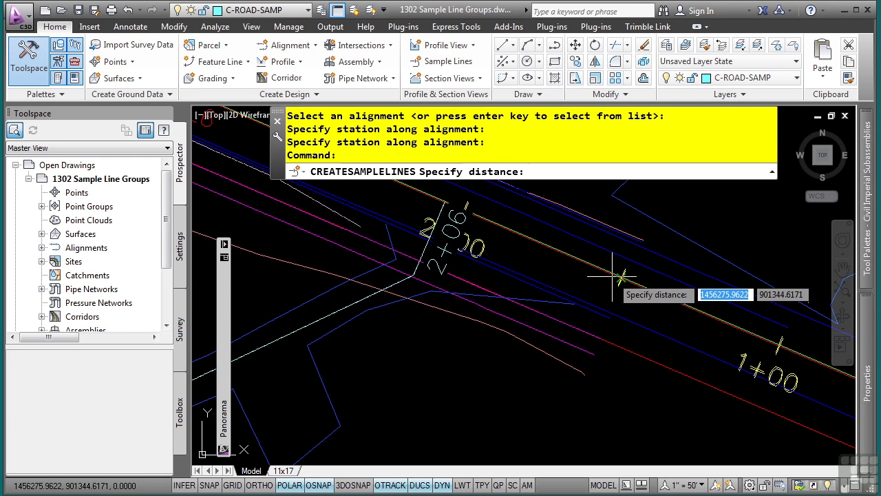
scroll(423, 278, "down", 4)
middle_click_drag(423, 279, 688, 337)
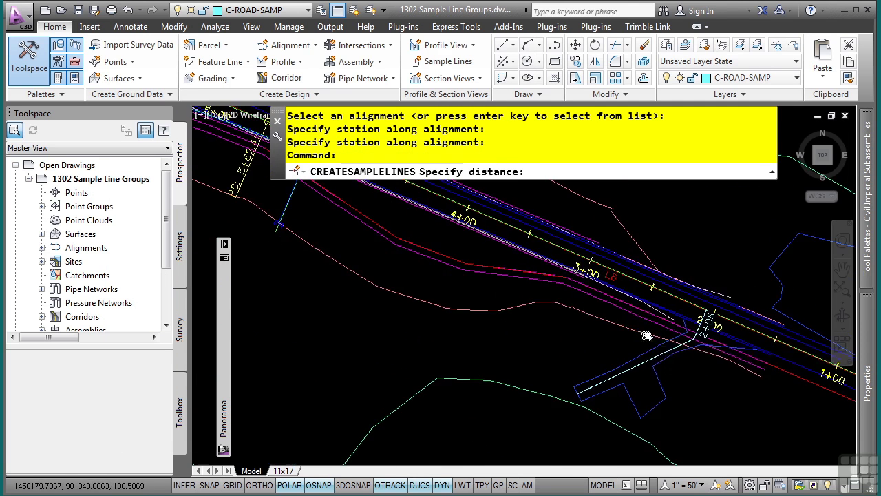
middle_click_drag(454, 292, 538, 375)
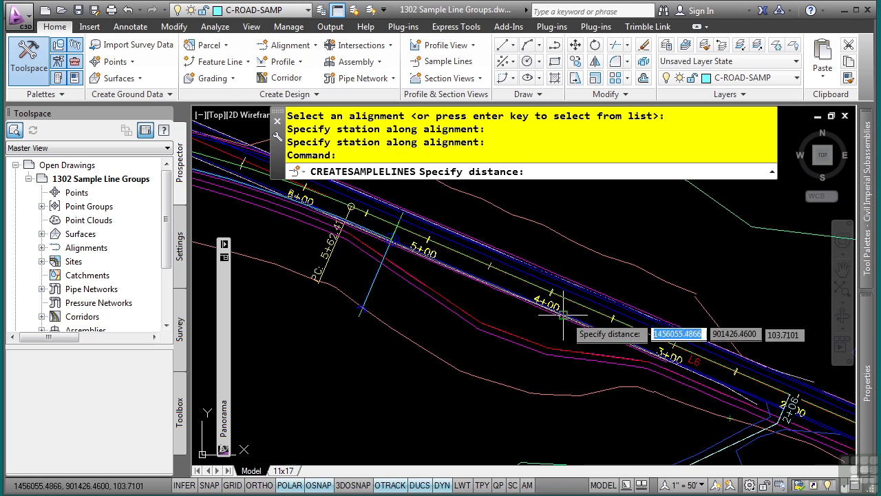
middle_click_drag(451, 302, 444, 365)
mouse_move(289, 289)
middle_mouse_down()
mouse_move(414, 348)
mouse_move(534, 365)
middle_mouse_up()
middle_click_drag(372, 309, 535, 326)
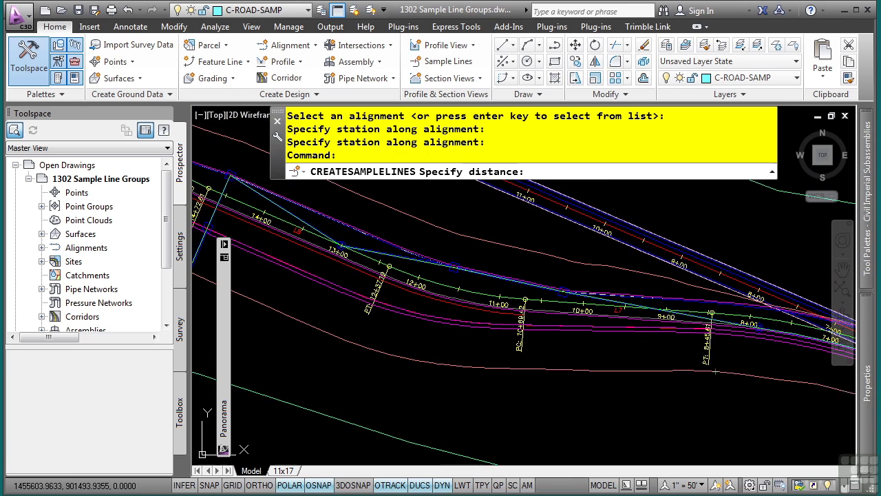
left_click(498, 304)
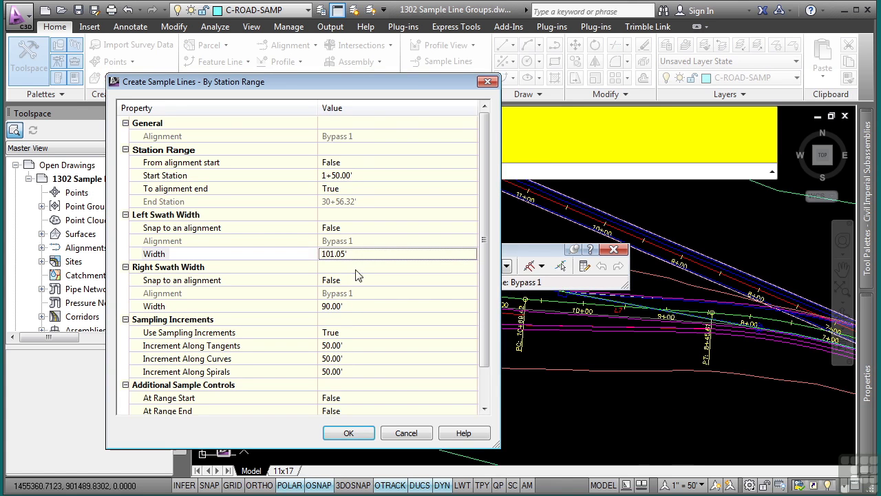
Step: Set both the left and right swath widths to 100.00'
left_click(352, 253)
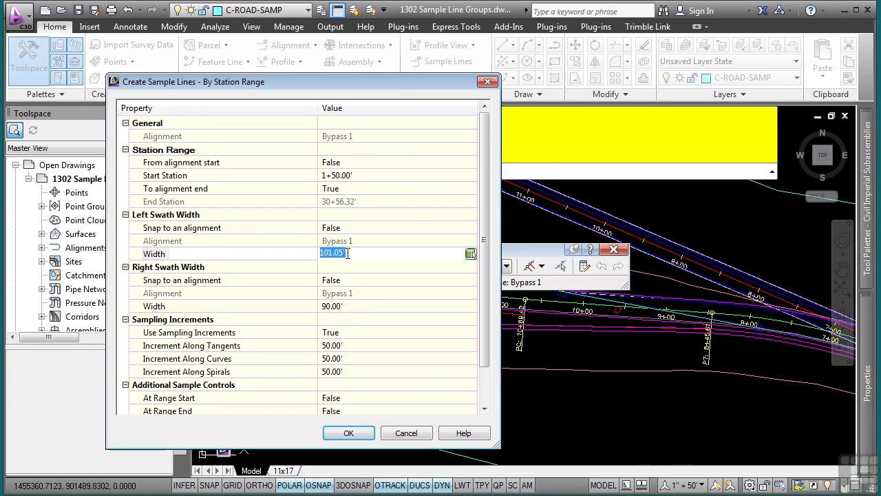
type("100")
key("Return")
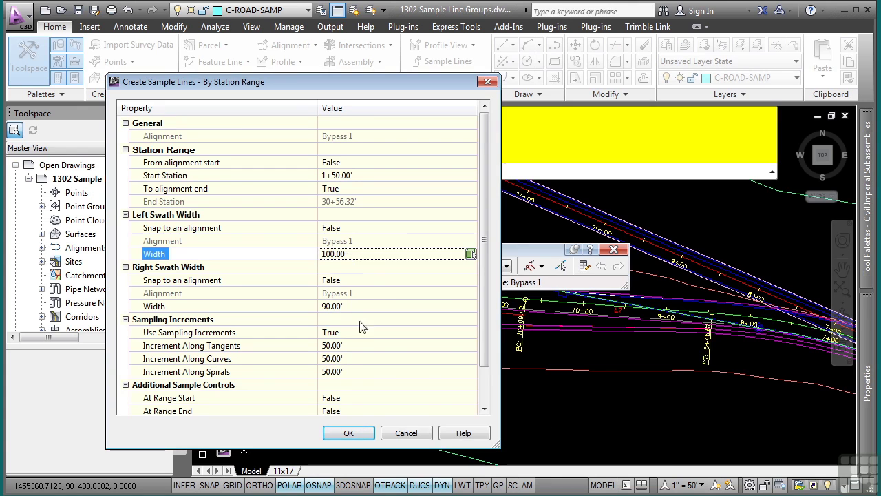
left_click(364, 304)
type("100")
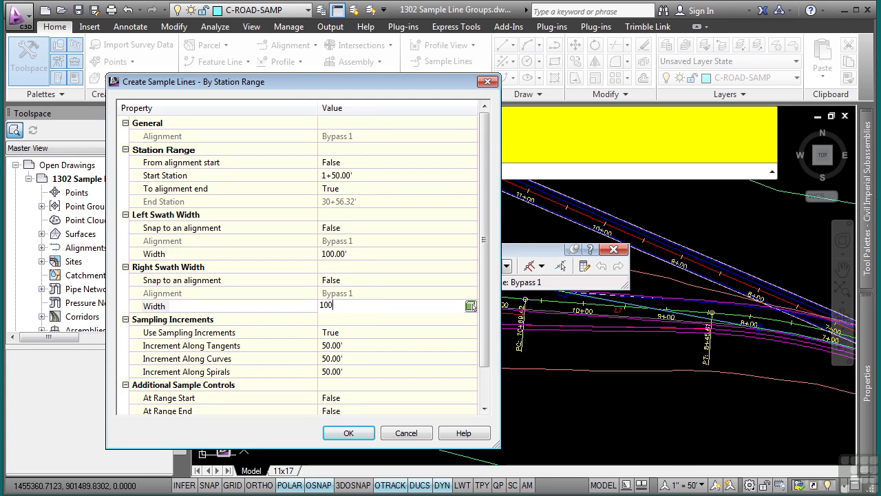
key("Return")
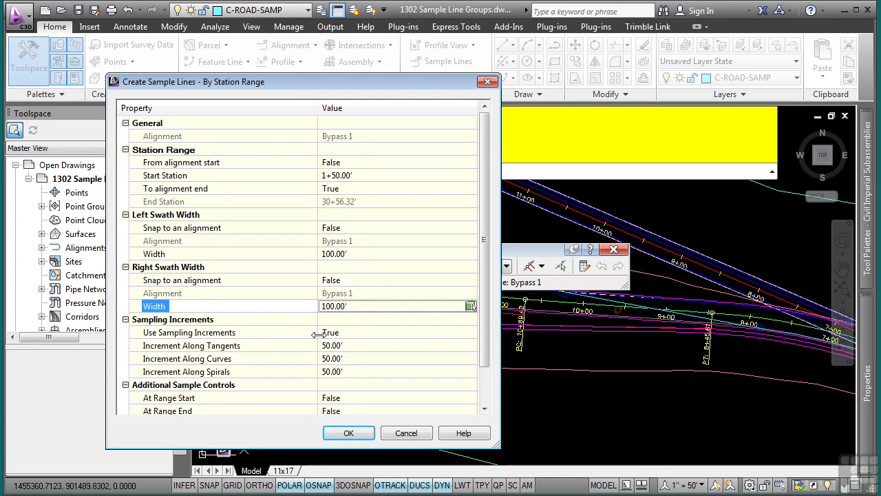
Step: Set At Horizontal Geometry Points and At Superelevation Critical Stations to True, then create the sample lines
left_click_drag(486, 306, 483, 348)
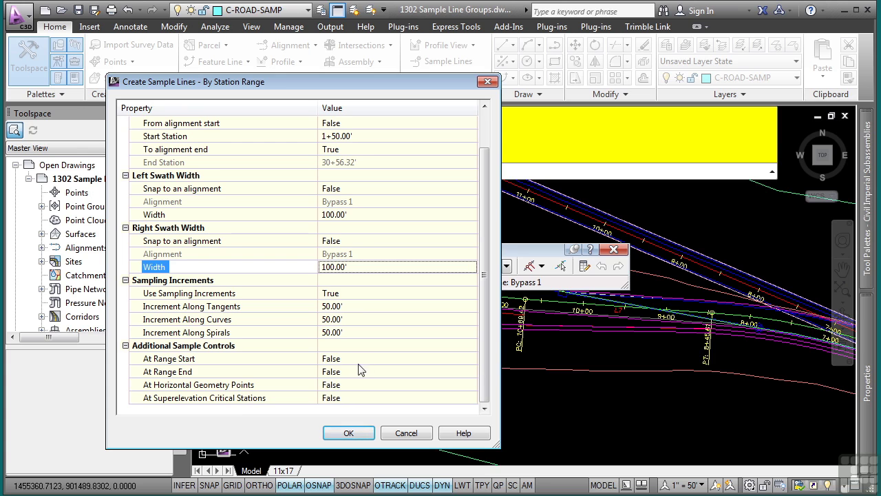
left_click(357, 382)
left_click(358, 382)
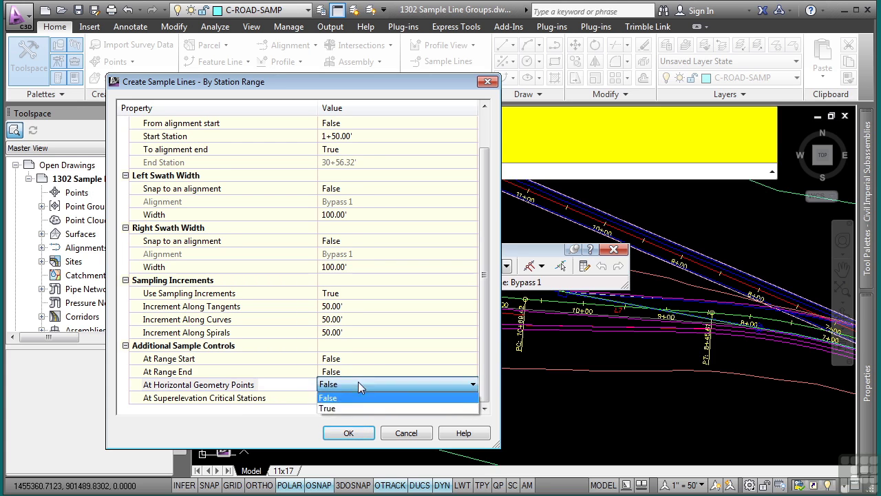
left_click(361, 408)
left_click(358, 398)
left_click(358, 398)
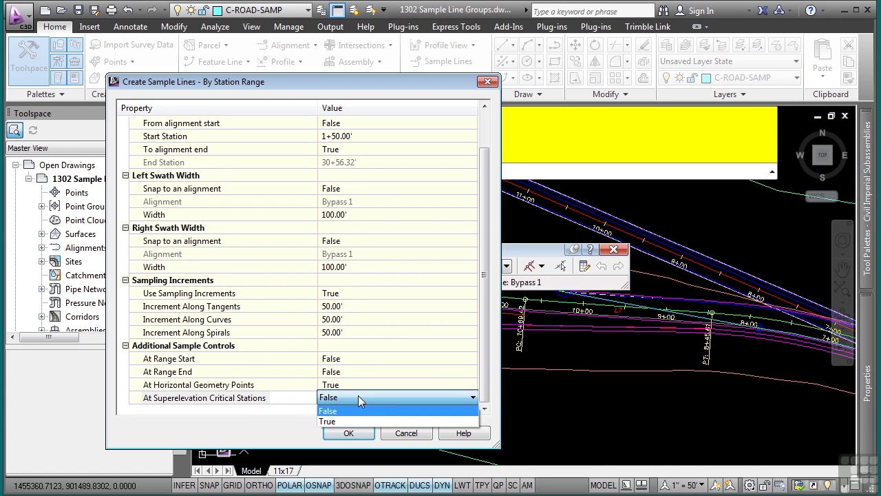
left_click(358, 420)
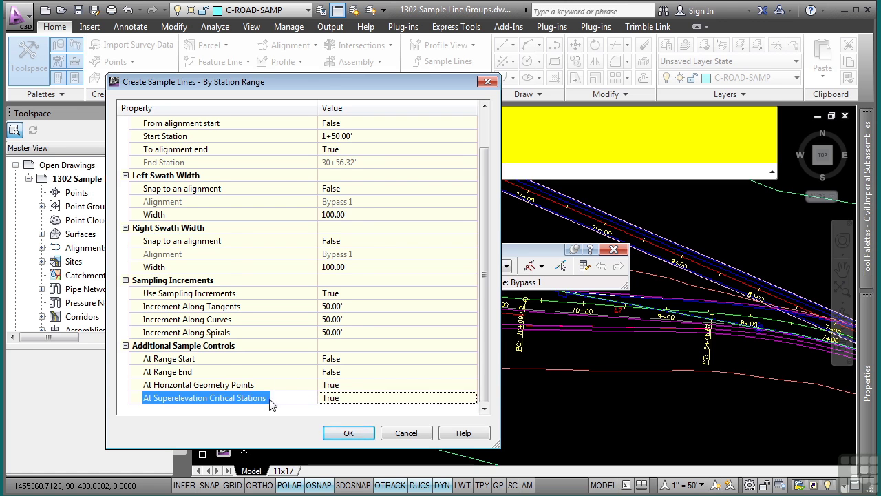
left_click(348, 432)
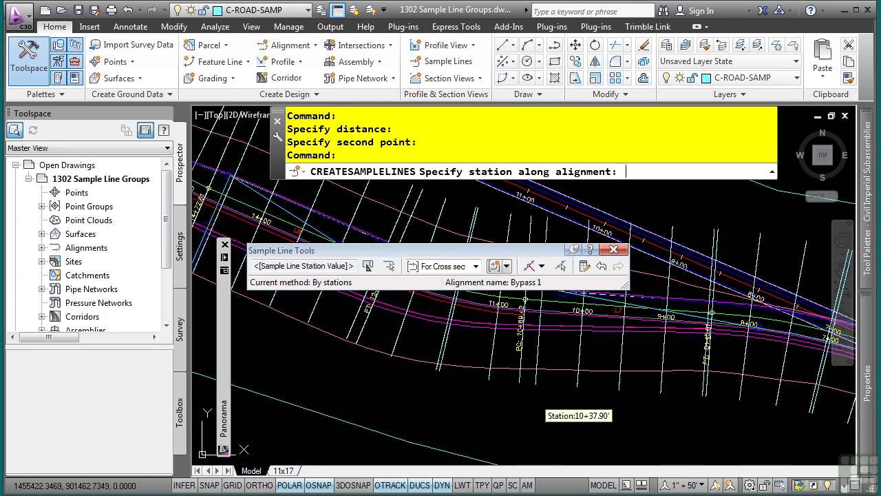
Step: End the station prompt and zoom in on the crowded sample lines between 15+00 and 12+50
key("Escape")
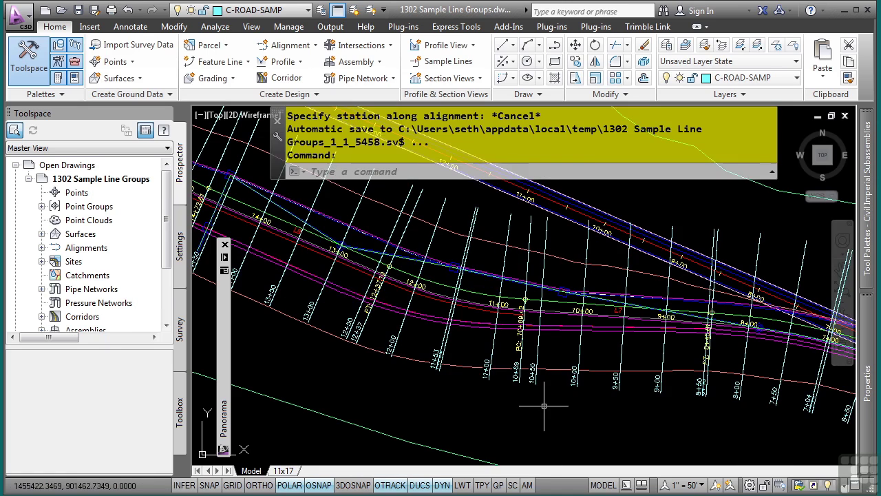
middle_click_drag(584, 355, 481, 344)
mouse_move(352, 315)
middle_mouse_down()
mouse_move(466, 348)
mouse_move(523, 351)
middle_mouse_up()
middle_click_drag(386, 324, 533, 349)
scroll(532, 349, "up", 5)
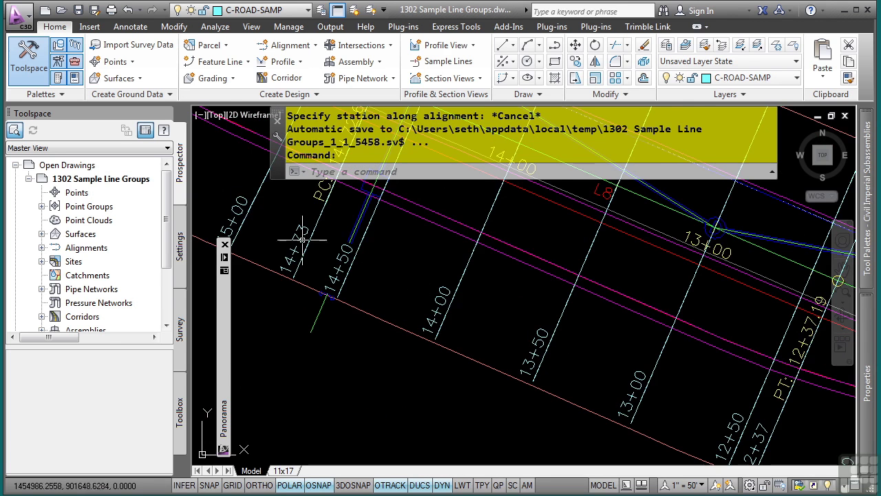
mouse_move(265, 193)
middle_mouse_down()
mouse_move(251, 299)
mouse_move(252, 238)
middle_mouse_up()
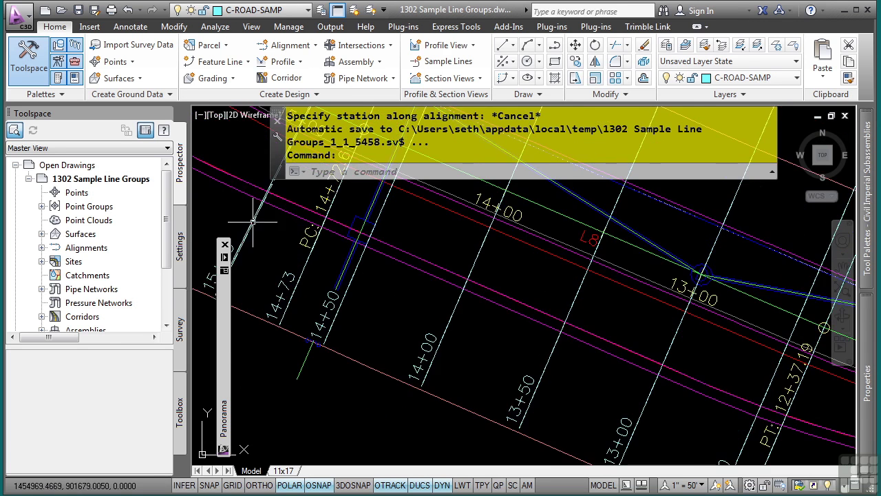
left_click(258, 210)
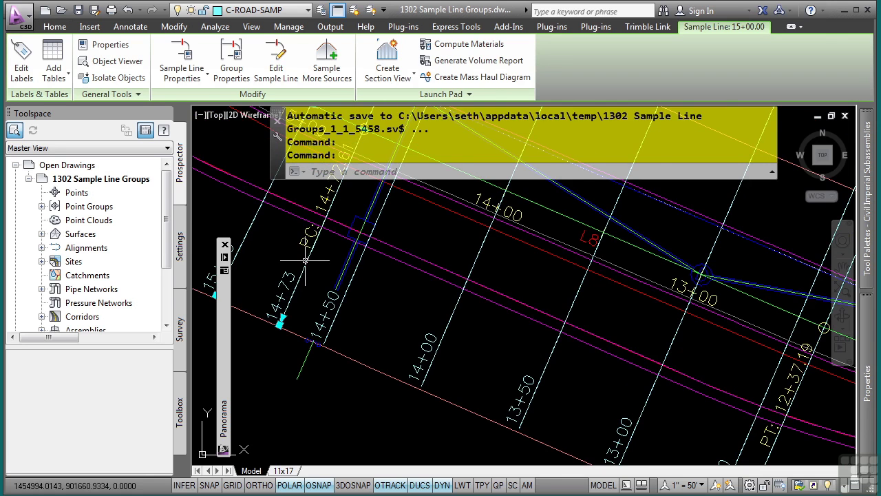
Step: Select the 15+00, 14+73, 14+50, 14+00 and 13+50 sample lines and make their lower end grips hot
left_click(347, 289)
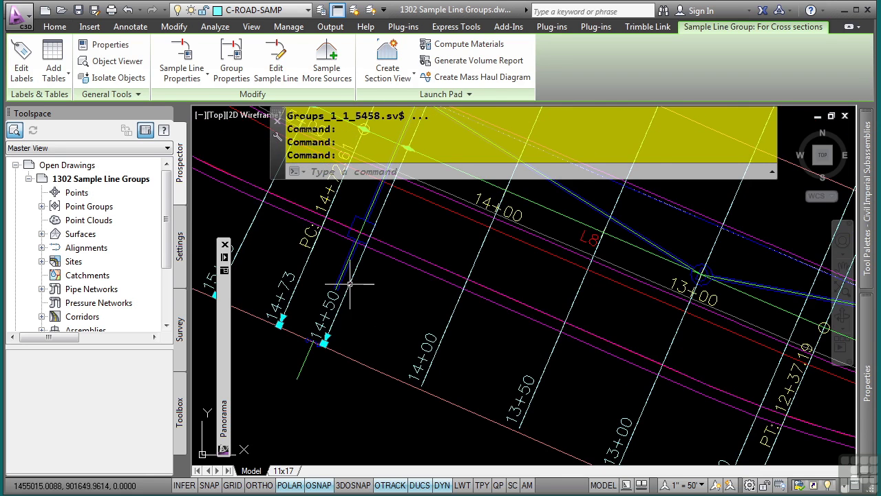
left_click(453, 318)
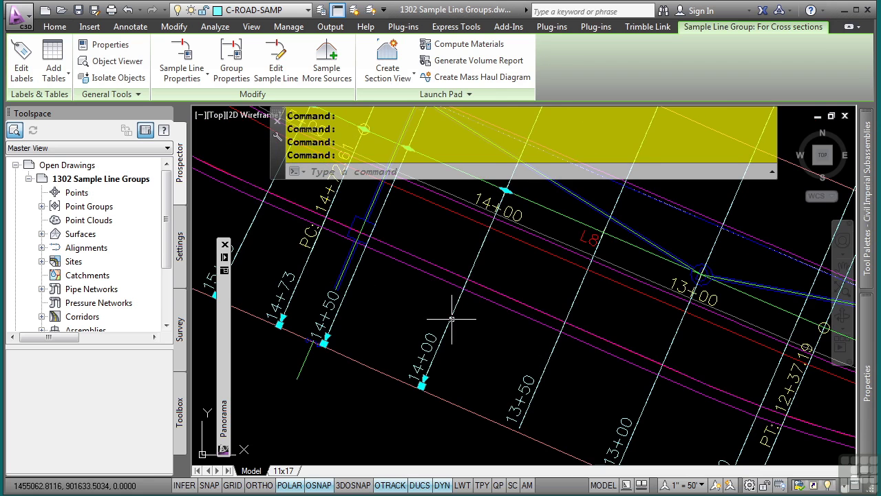
left_click(549, 355)
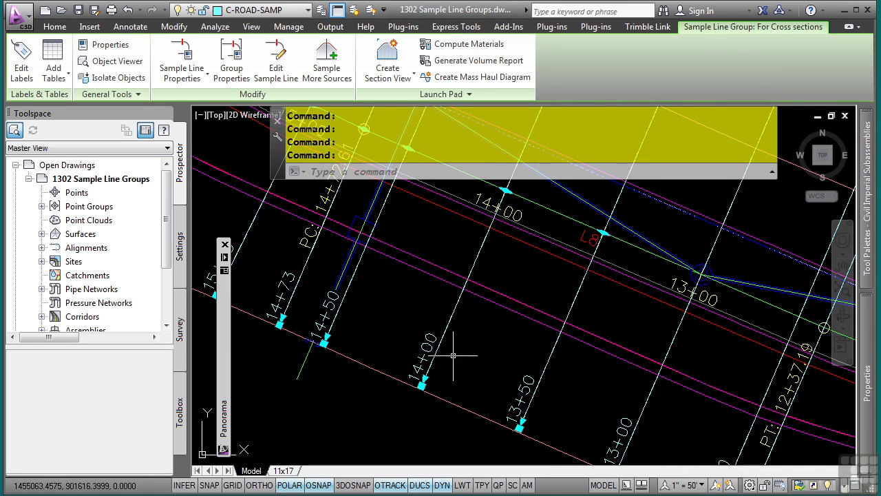
middle_click_drag(457, 350, 543, 338)
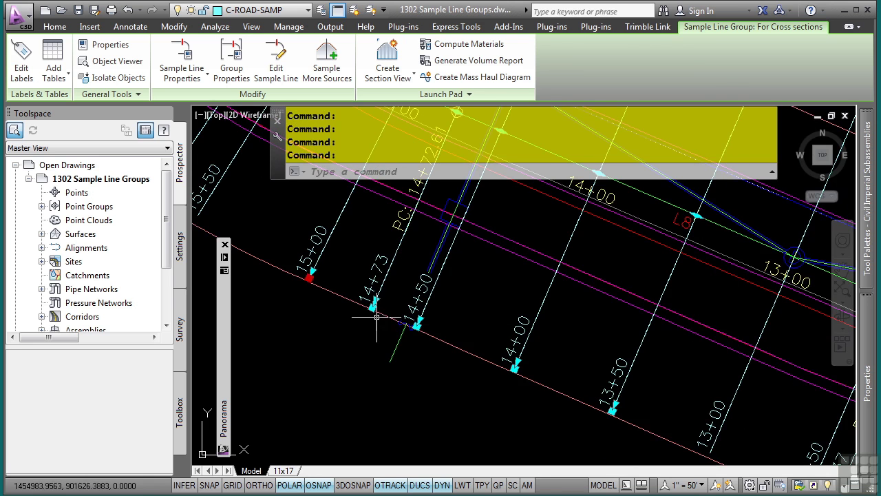
left_click(309, 276)
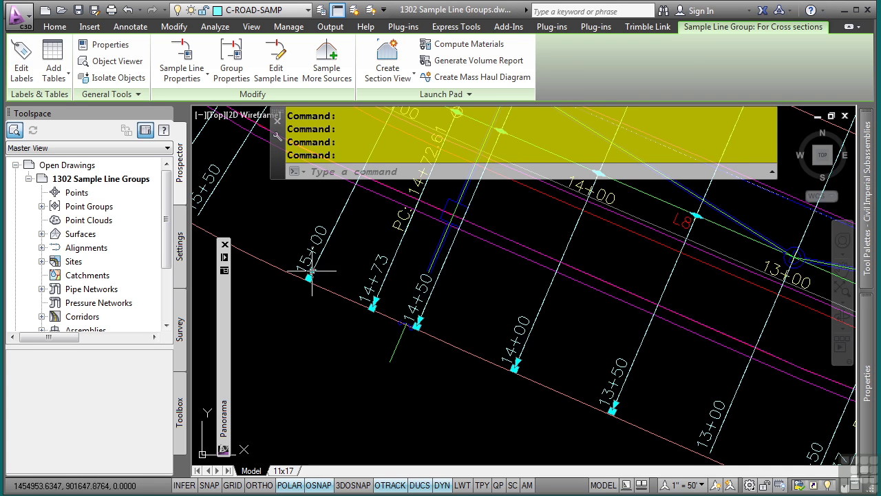
left_click(310, 274)
left_click(310, 274, "shift")
left_click(375, 302, "shift")
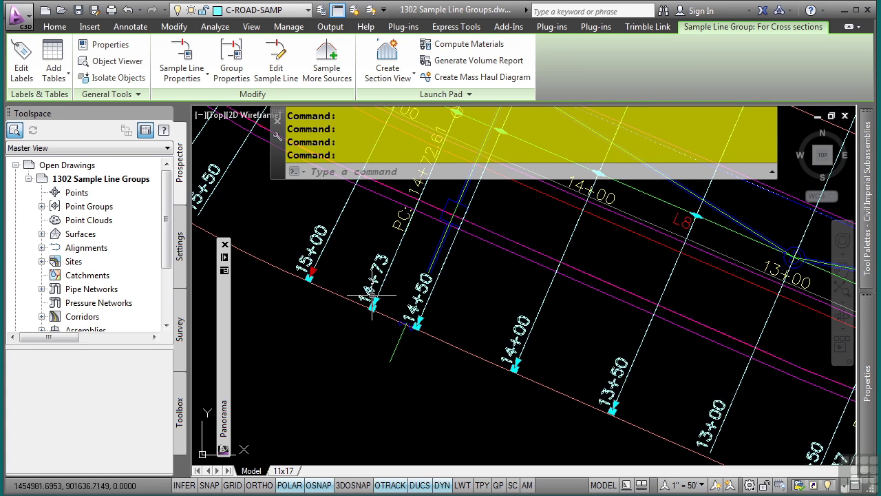
left_click(415, 322, "shift")
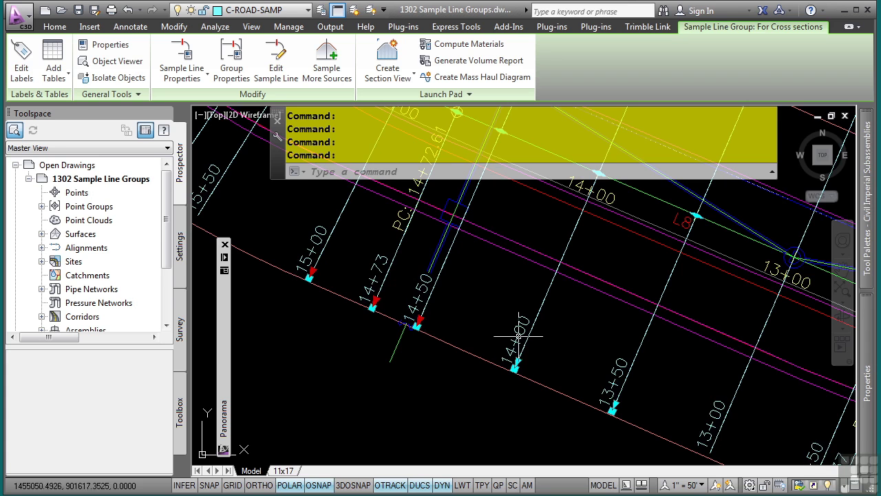
left_click(517, 361, "shift")
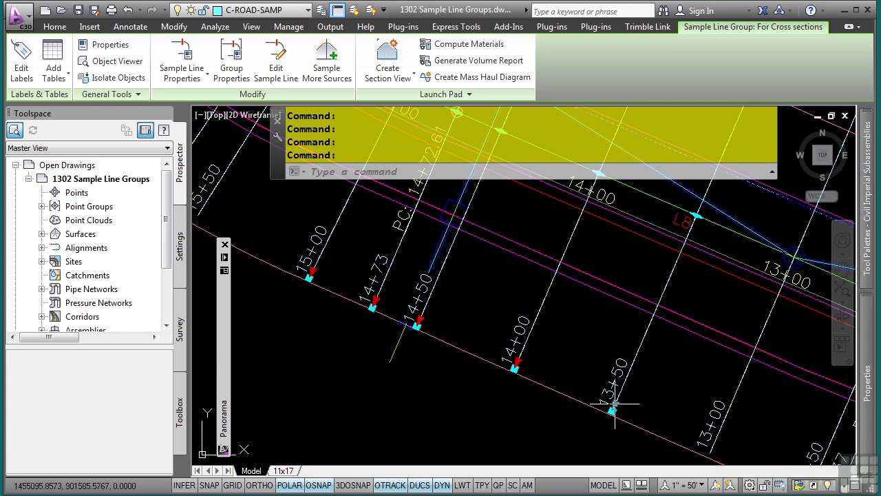
left_click(612, 410, "shift")
Step: Stretch the hot line ends outward, then cancel with Esc, leaving the lines unchanged
middle_click_drag(633, 396, 625, 344)
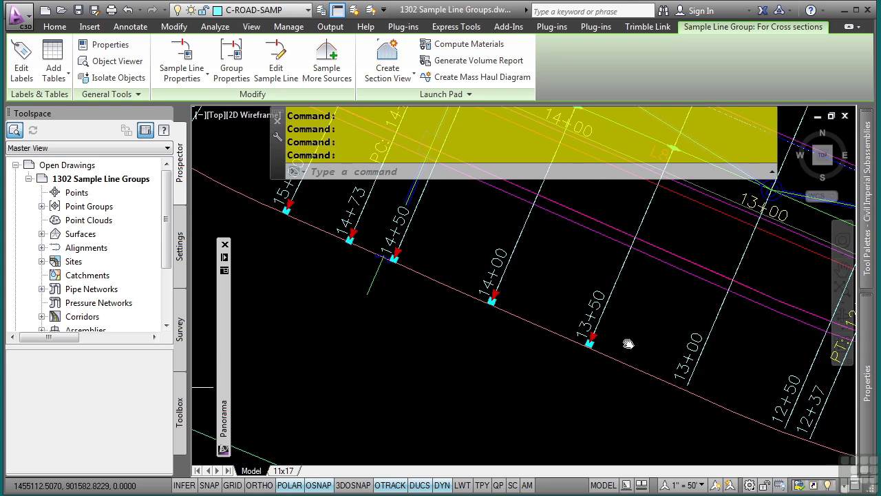
left_click(590, 341)
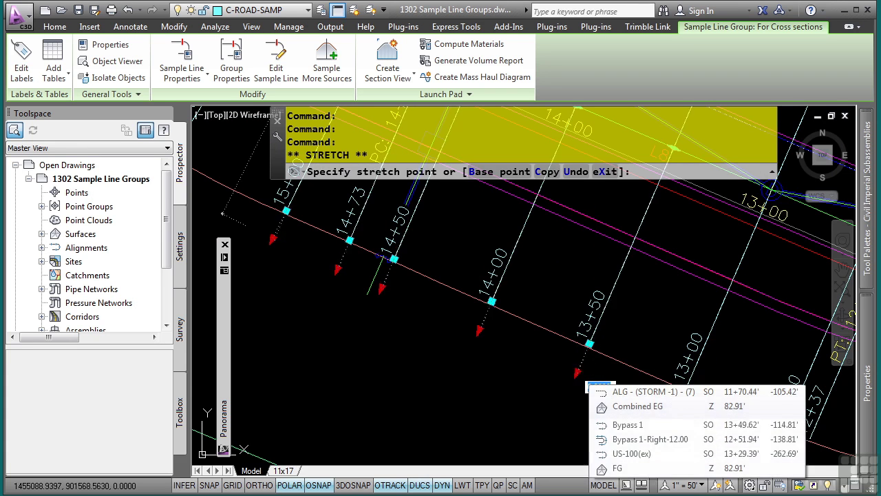
left_click(578, 374)
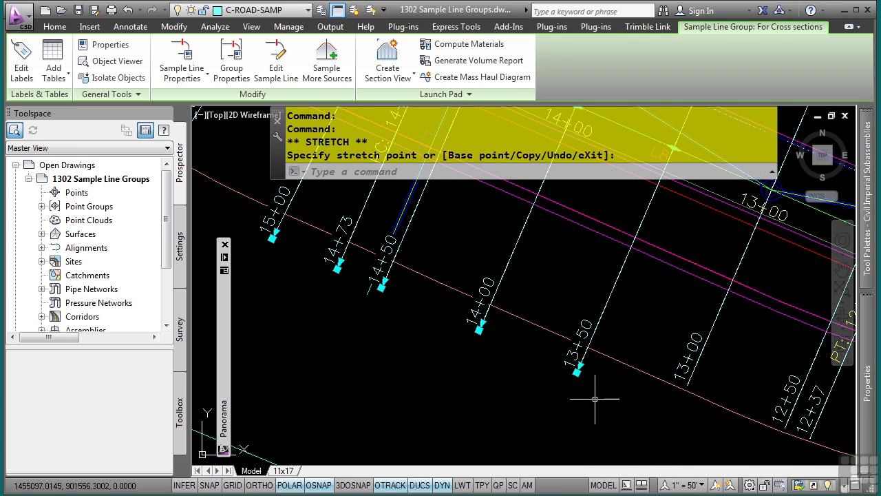
key("Escape")
key("Escape")
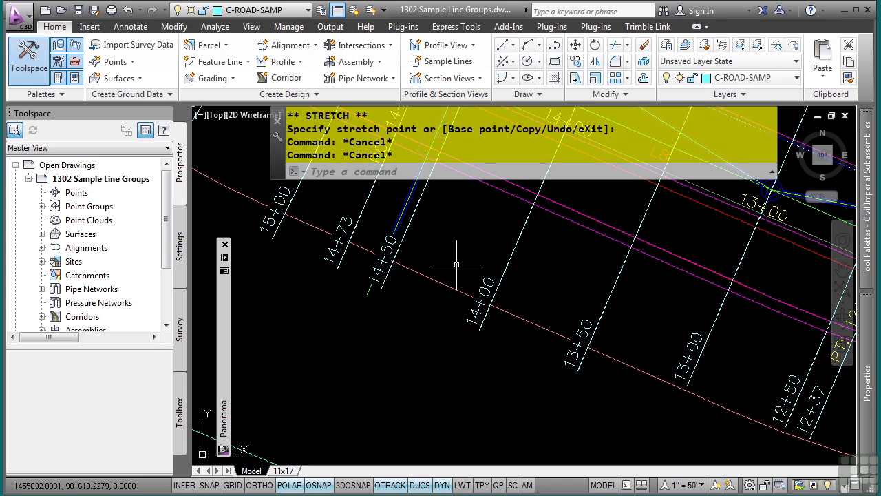
mouse_move(382, 224)
Step: In Prospector, expand Alignments > Centerline Alignments > Bypass 1 > Sample Line Groups > For Cross sections and list its Sample Lines
left_click(42, 247)
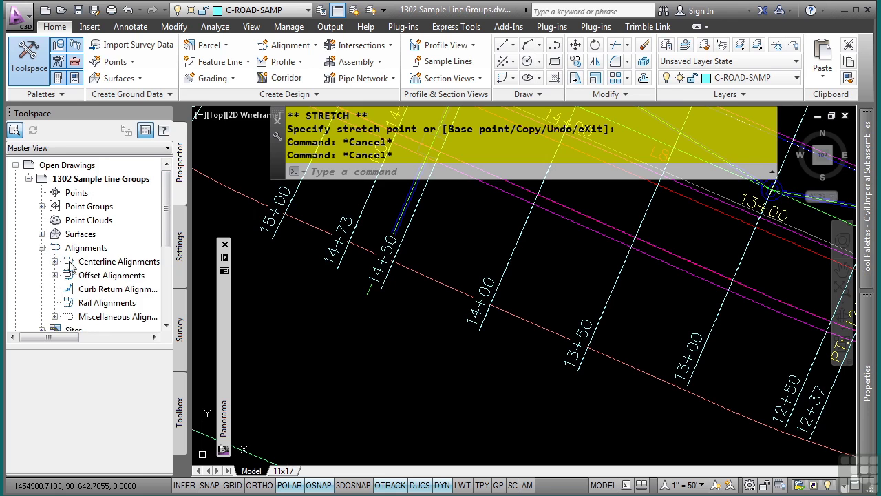
left_click(56, 261)
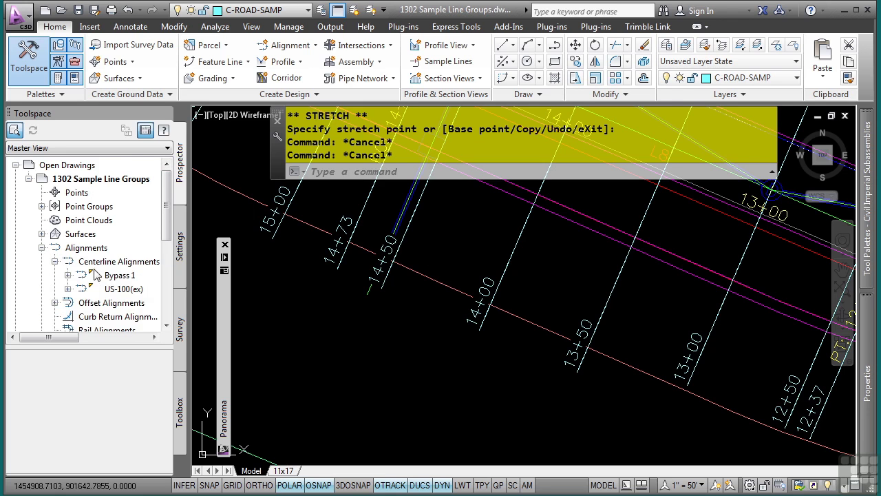
left_click(68, 275)
scroll(130, 296, "down", 1)
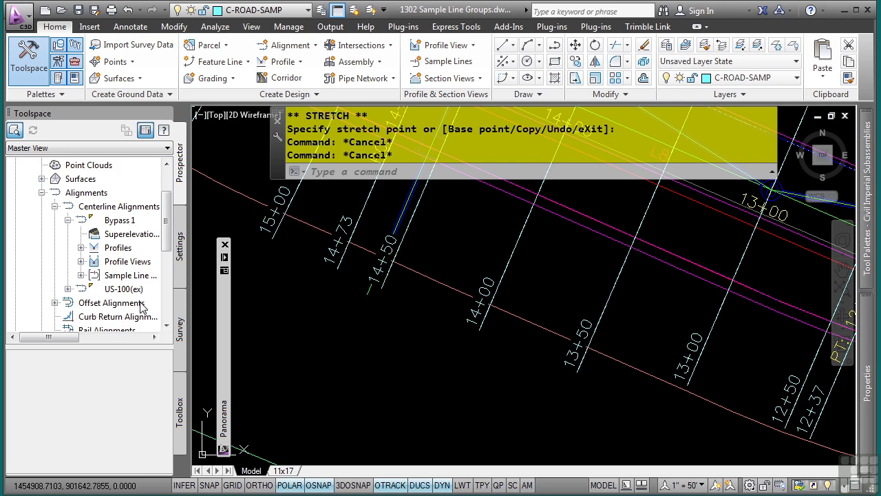
left_click(81, 276)
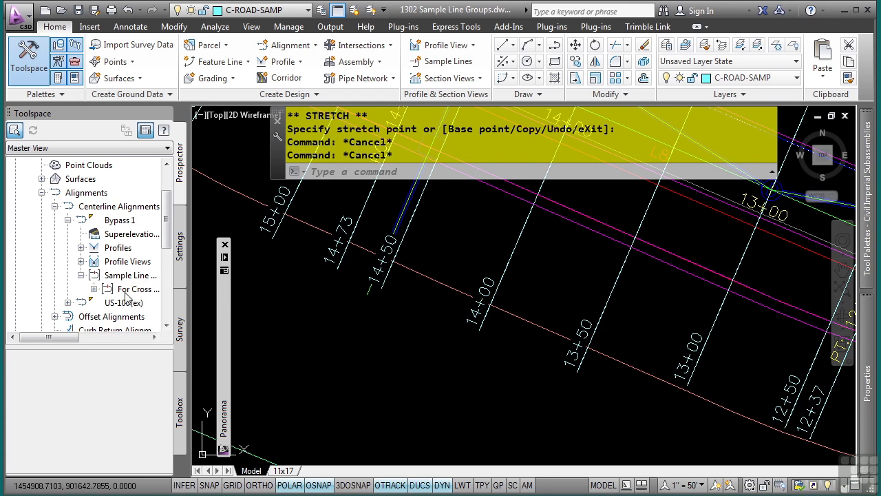
left_click_drag(191, 373, 245, 377)
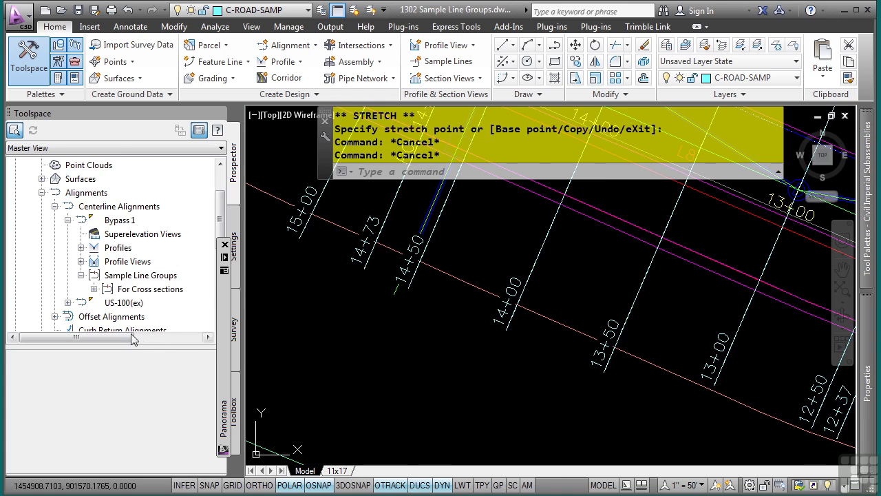
left_click(97, 289)
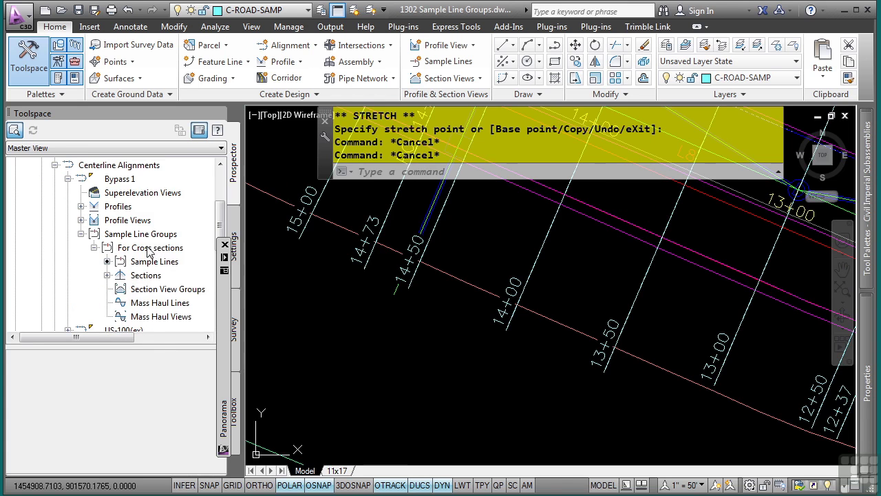
left_click(145, 261)
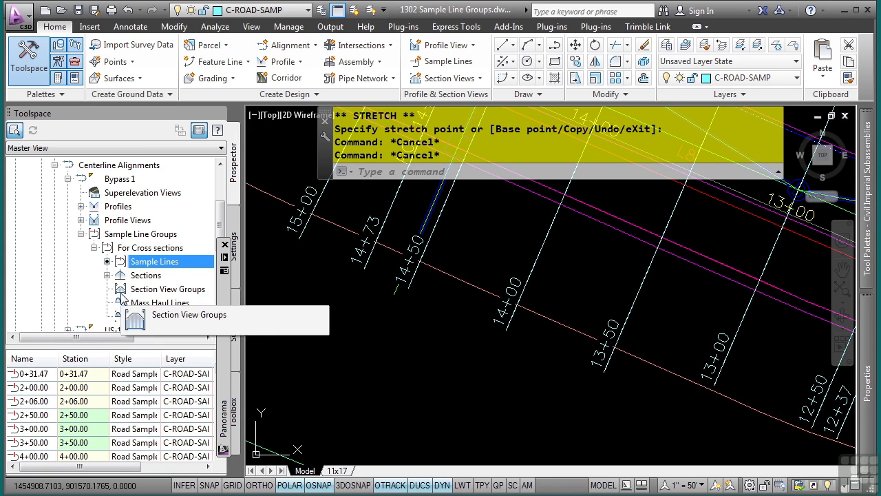
Step: In the For Cross sections group properties, set BYPASS-1's code set style to View-Edit
right_click(145, 249)
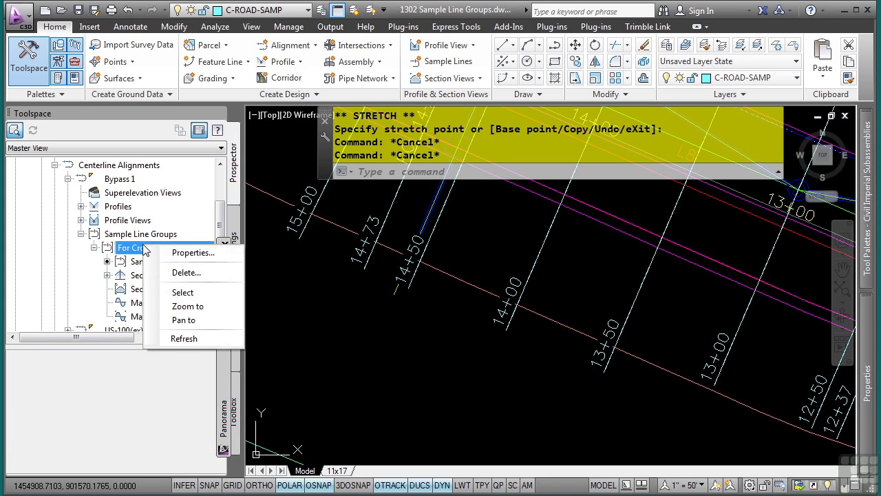
left_click(187, 258)
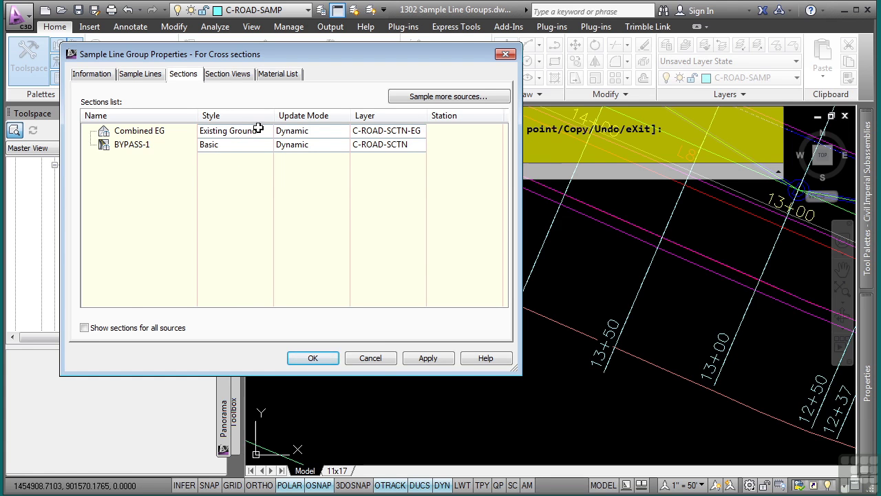
left_click(144, 74)
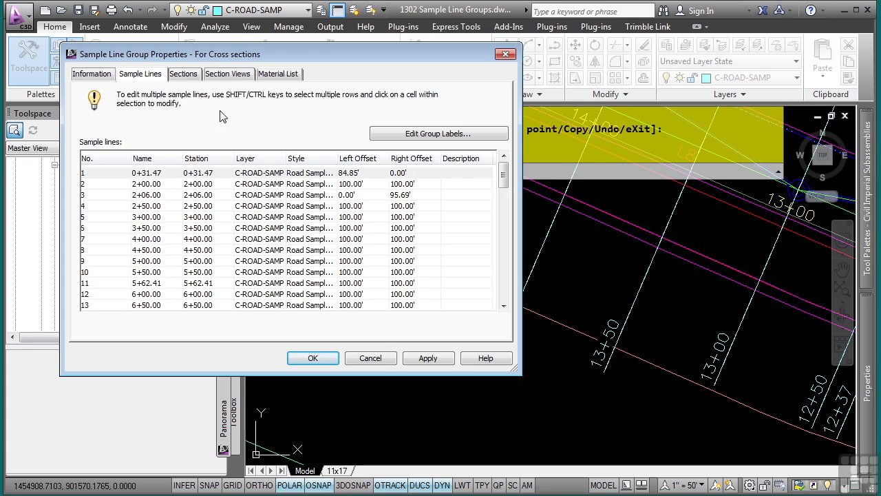
left_click(182, 75)
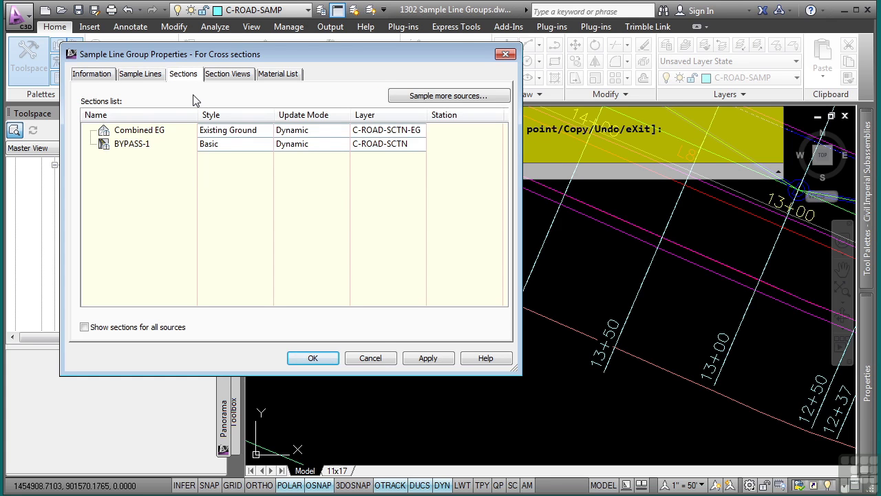
left_click(219, 144)
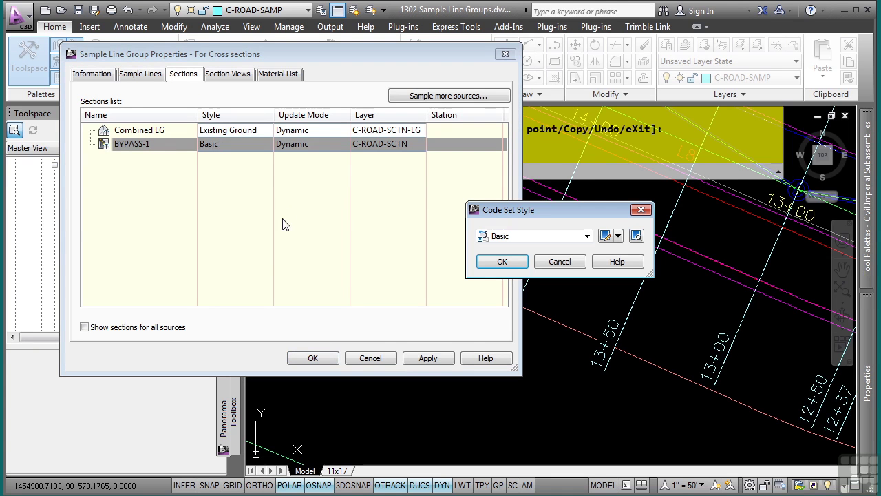
left_click(563, 236)
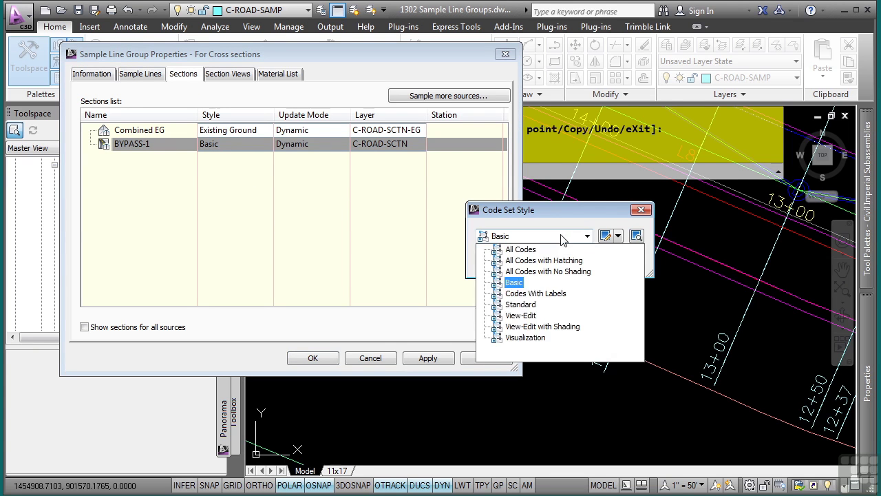
left_click(527, 315)
left_click(503, 264)
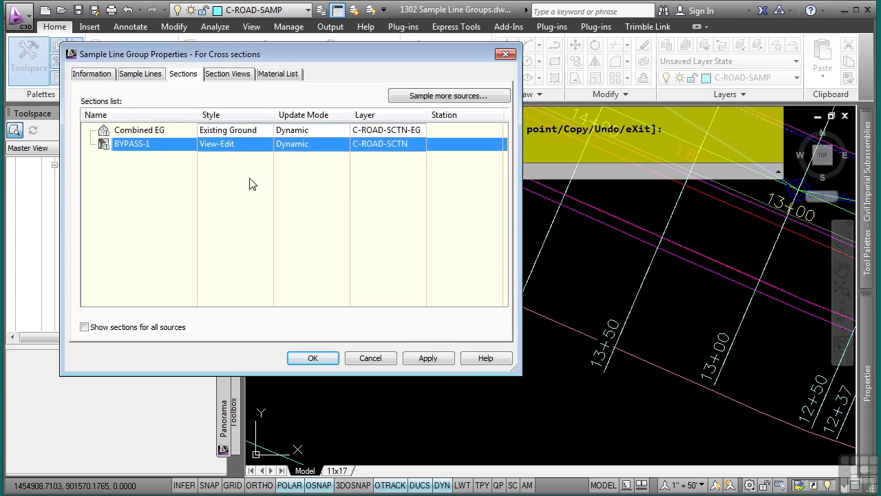
Step: Review the Section Views, Material List and Sample Lines tabs, then OK the group properties
left_click(211, 74)
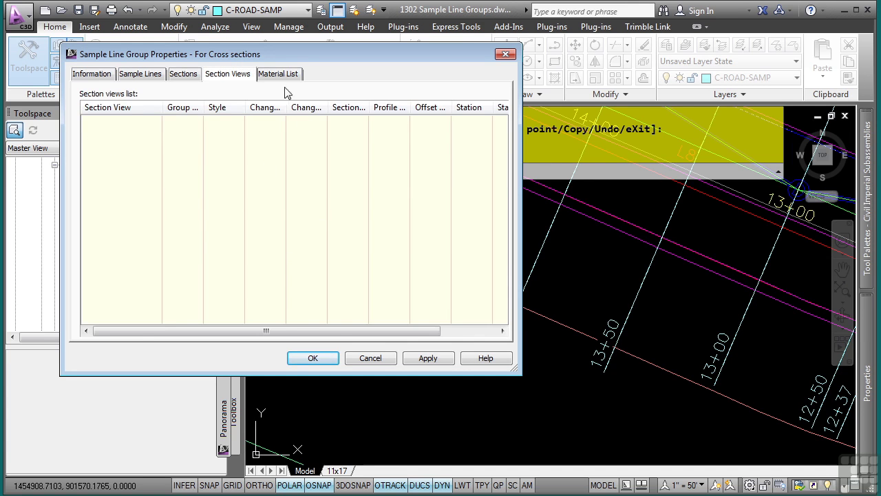
left_click(288, 75)
left_click(232, 75)
left_click(135, 78)
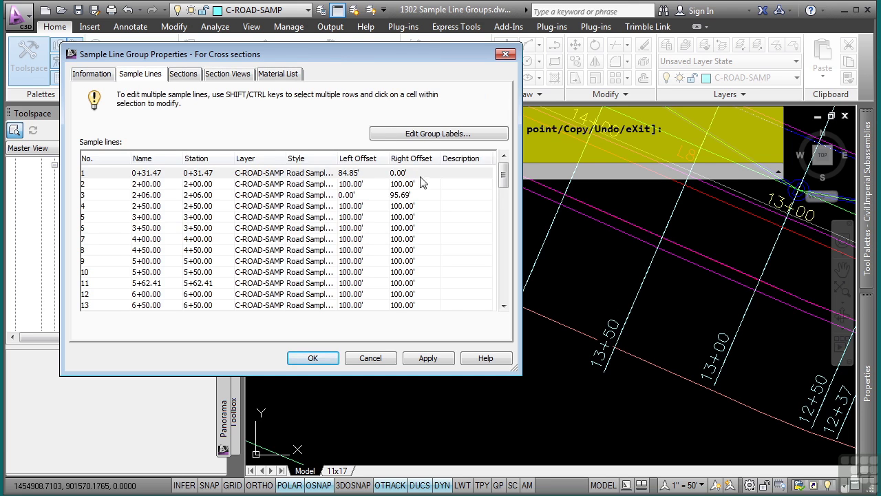
left_click(423, 135)
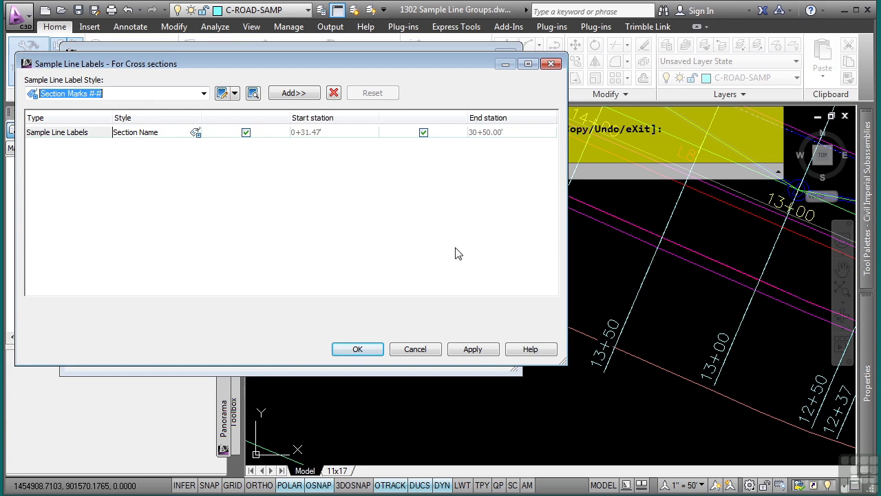
left_click(415, 349)
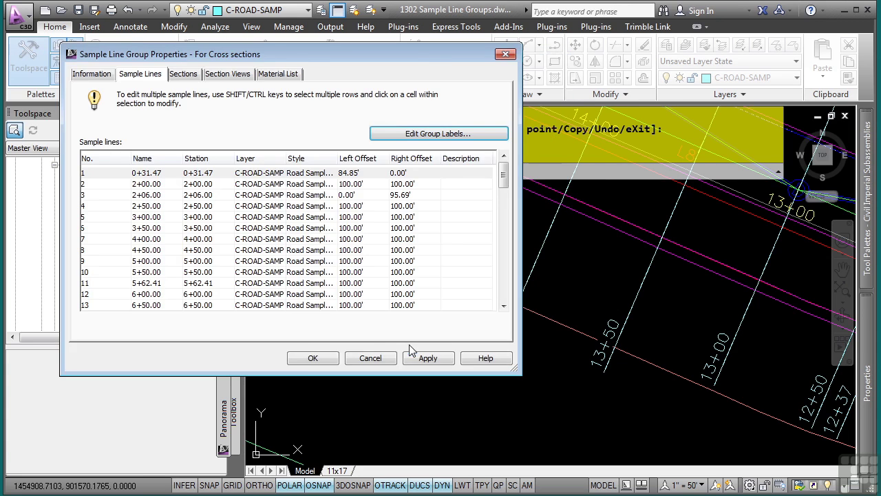
left_click(309, 358)
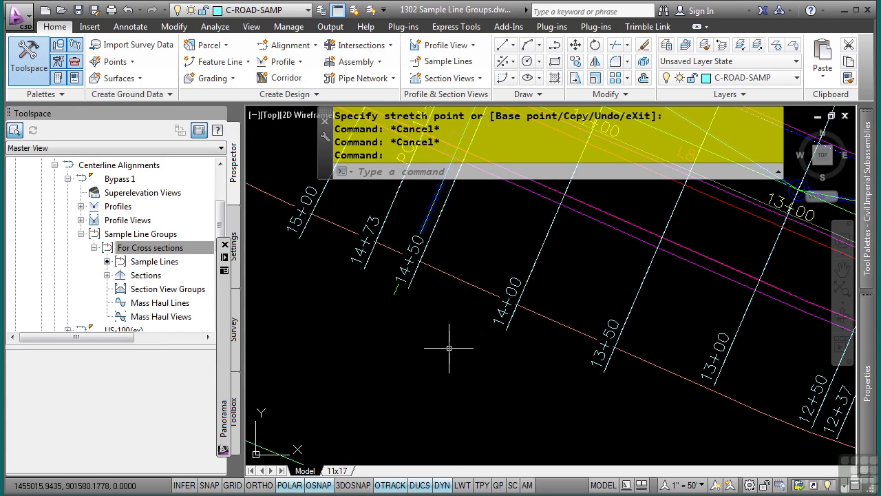
Step: Zoom to station 30+00 and delete the 30+50 sample line
scroll(480, 324, "down", 5)
scroll(465, 264, "up", 3)
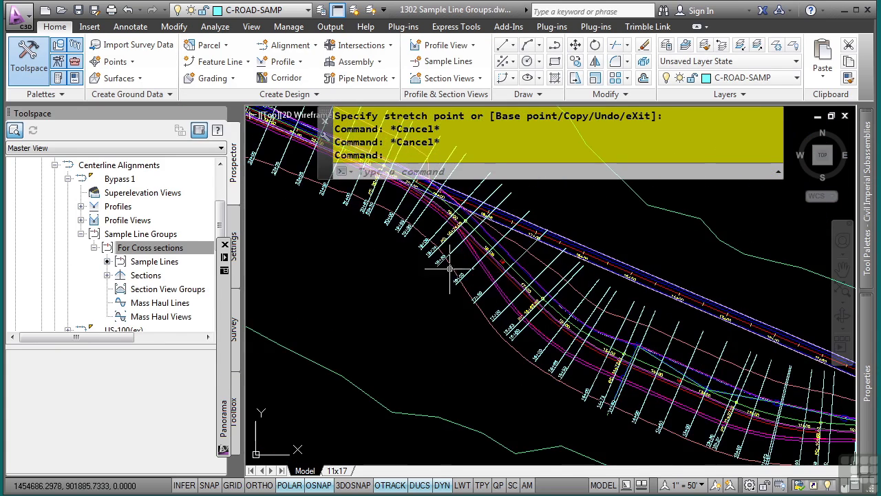
scroll(571, 360, "up", 2)
middle_click_drag(571, 360, 539, 356)
middle_click_drag(284, 238, 464, 319)
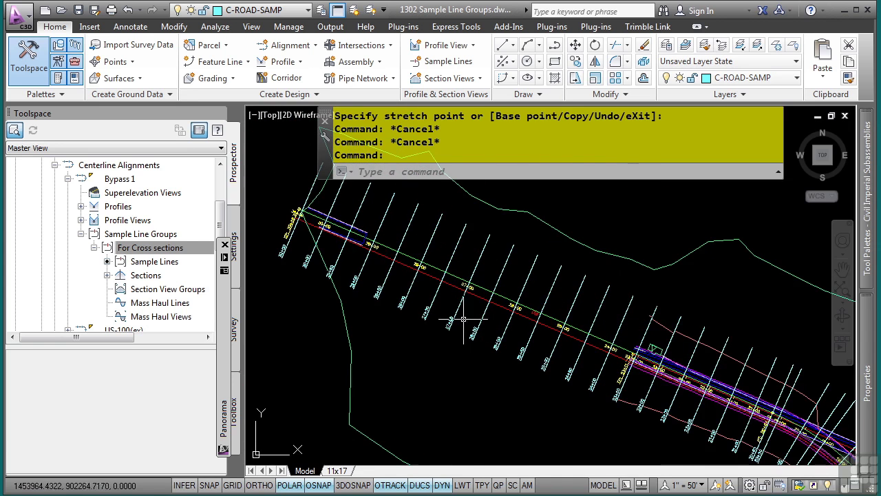
scroll(408, 259, "up", 4)
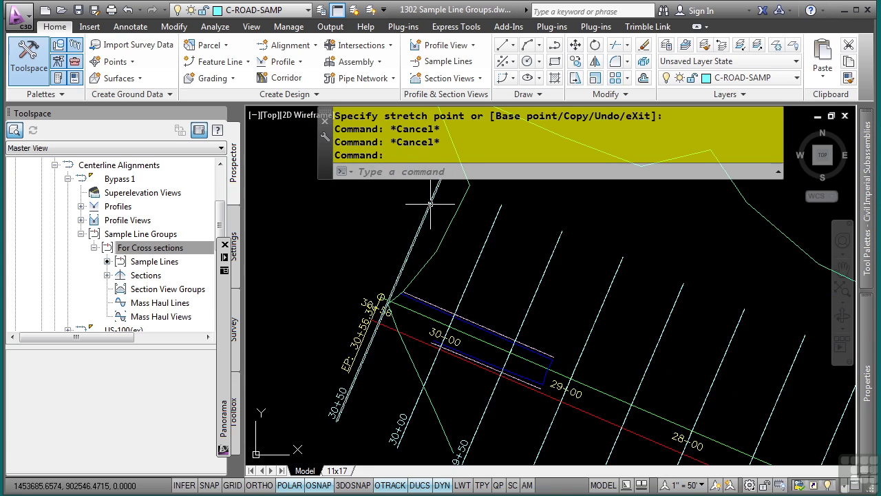
left_click(431, 203)
key("Delete")
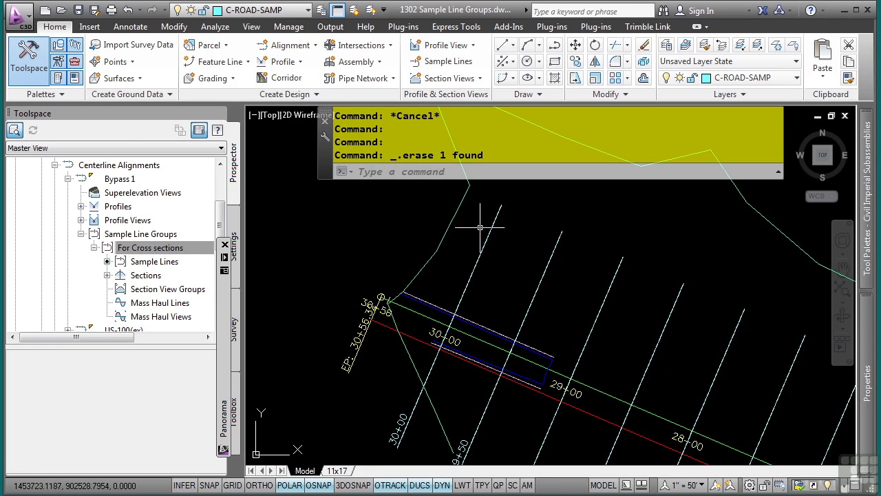
Step: Grip-edit the 30+00 sample line, make it orthogonal to the alignment, and zoom to the previous view
left_click(477, 251)
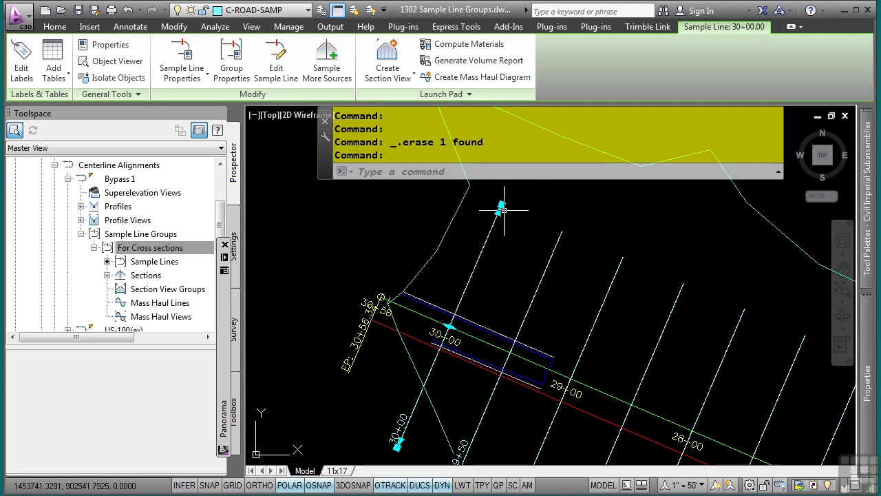
left_click(501, 204)
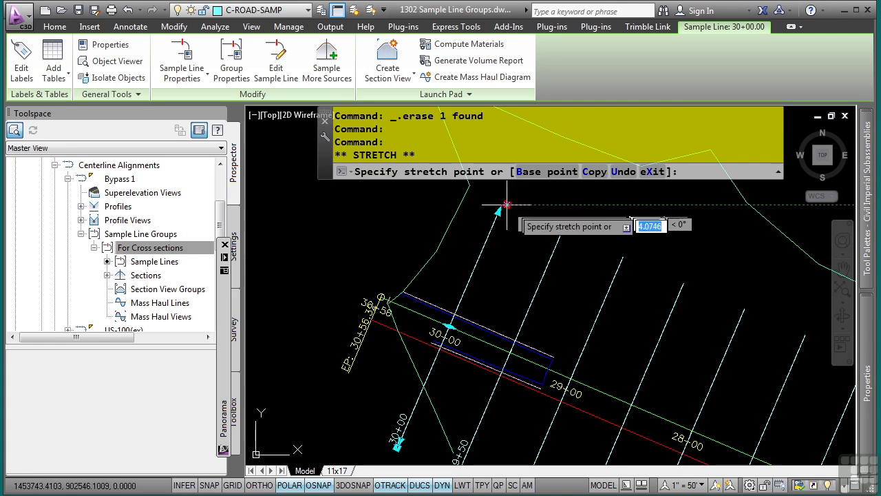
left_click(550, 205)
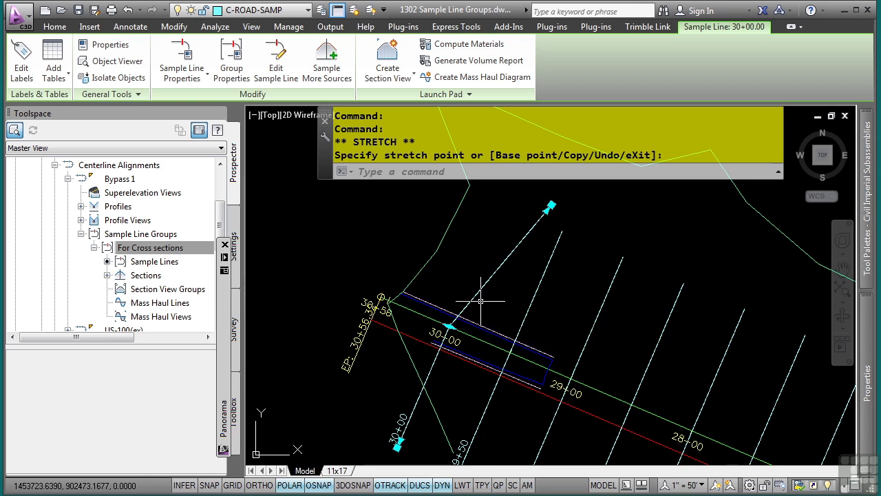
right_click(484, 256)
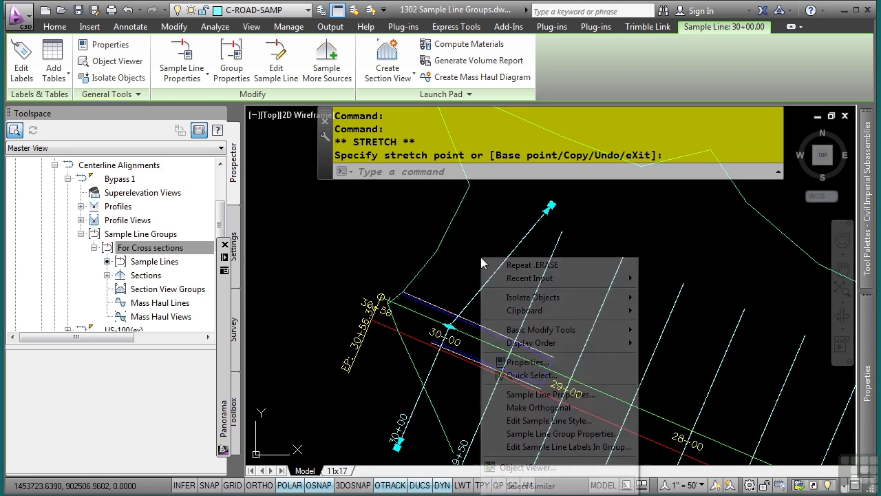
left_click(540, 408)
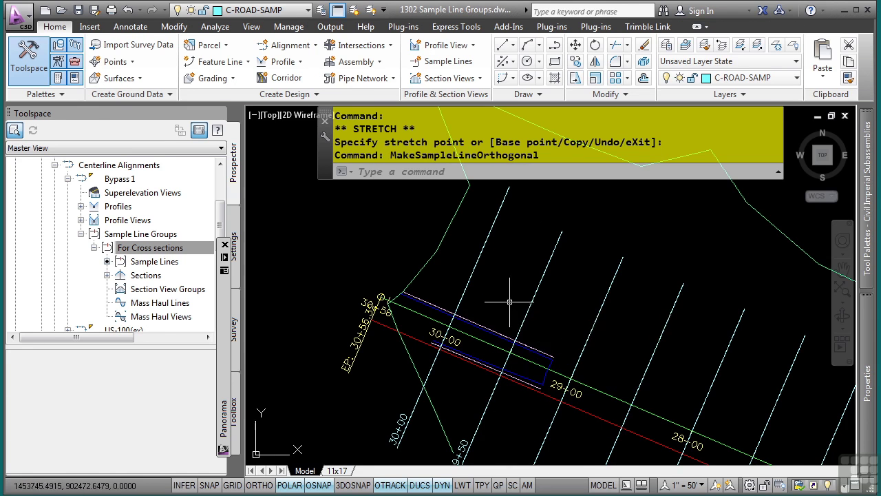
type("zp")
key("Return")
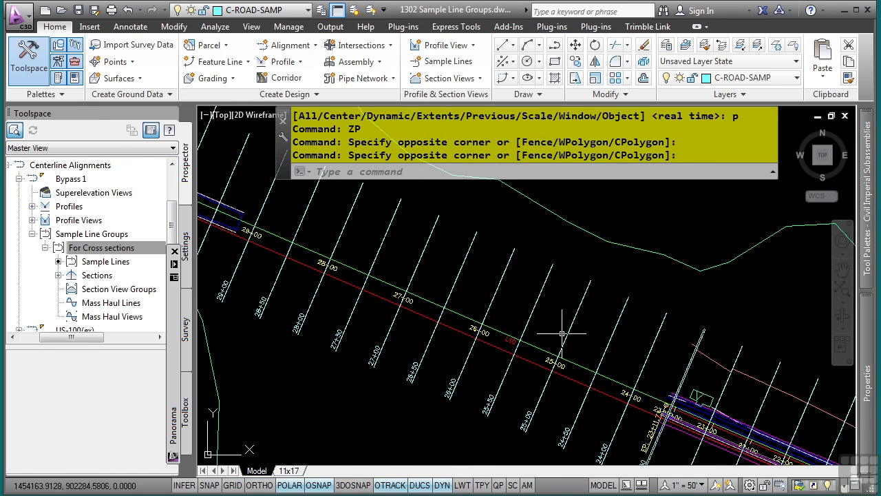
Step: Fence-select the first group of unwanted sample lines along the straight stretch of Bypass 1
scroll(392, 281, "down", 2)
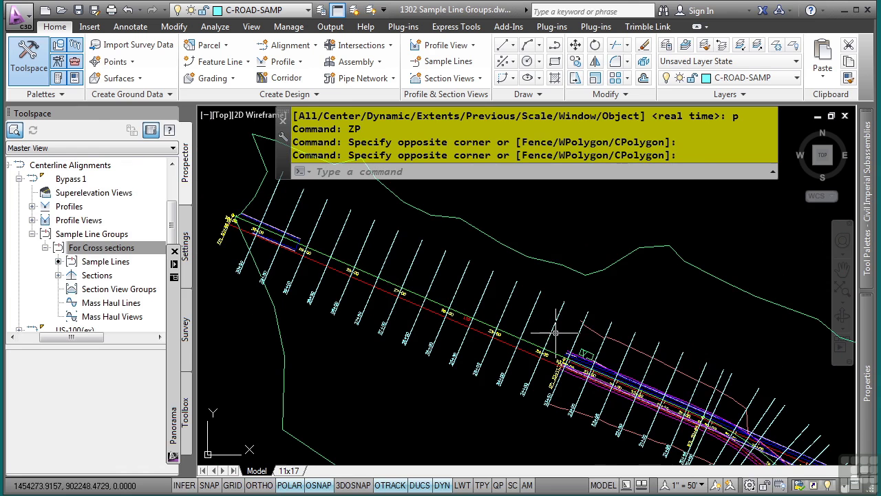
left_click(561, 340)
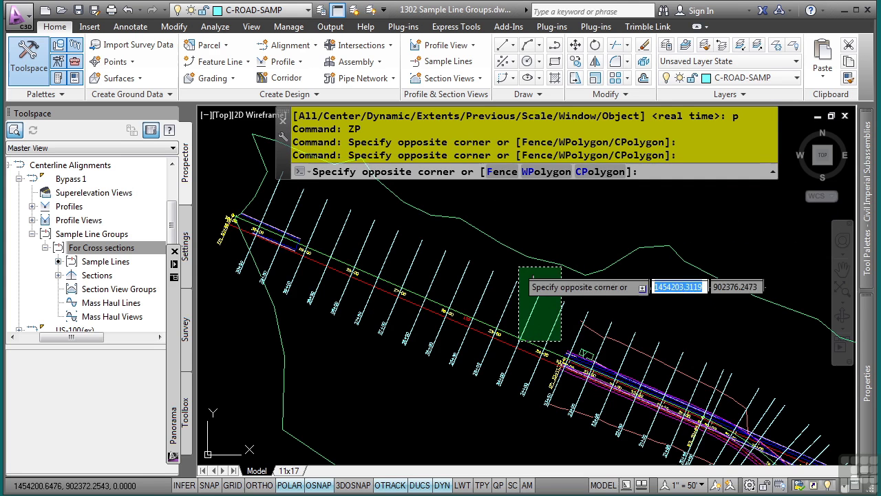
type("f")
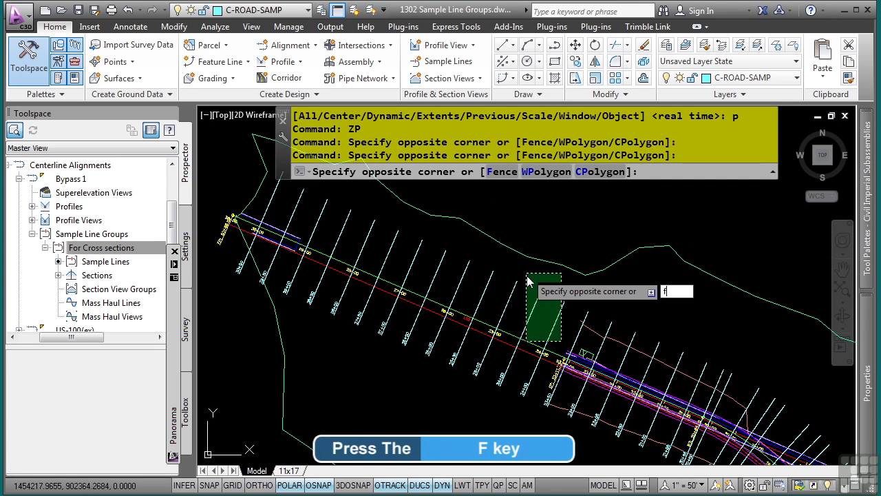
key("Return")
key("F3")
middle_click_drag(422, 244, 503, 262)
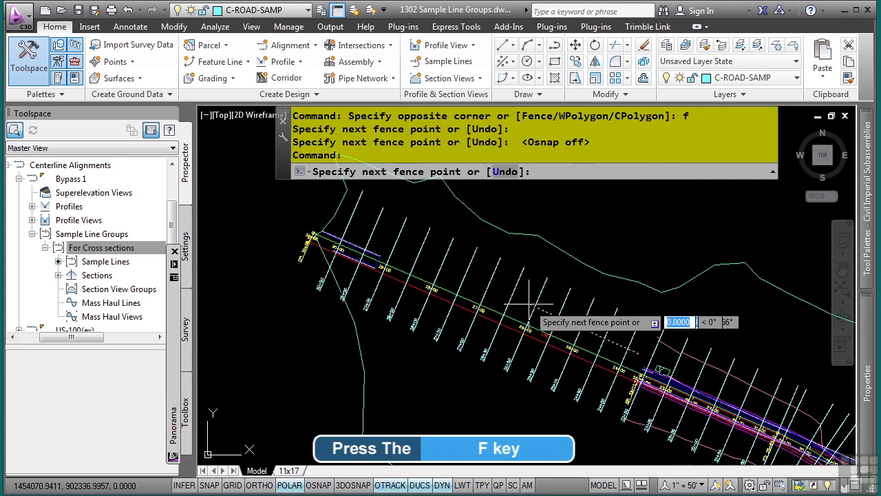
left_click(386, 256)
left_click(375, 233)
left_click(340, 216)
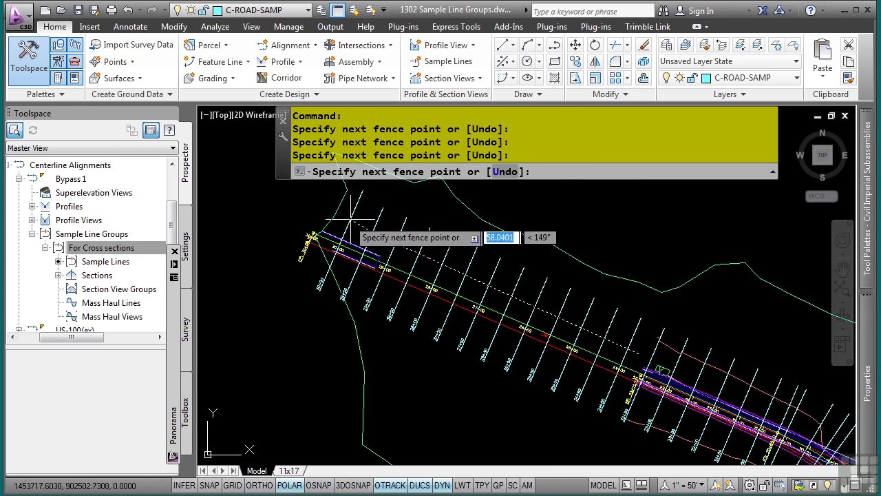
left_click(365, 225)
key("Return")
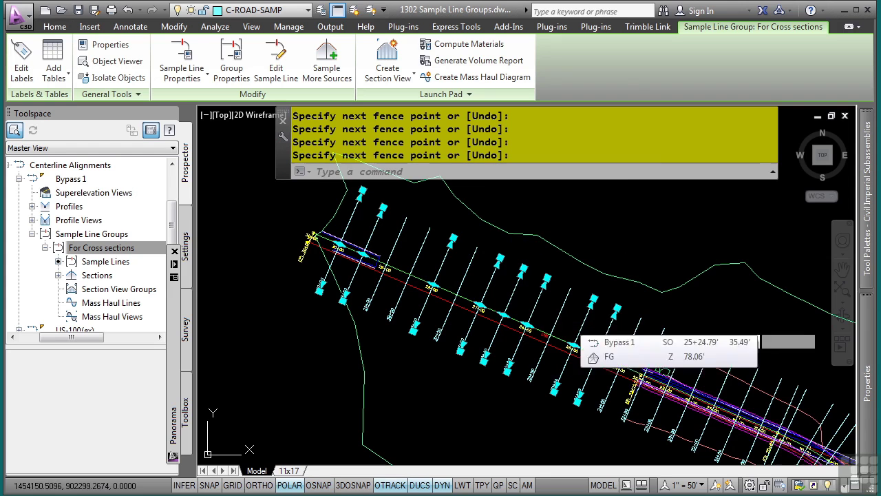
Step: Draw a second fence to add the remaining unwanted sample lines to the selection
left_click(540, 313)
type("f")
key("Return")
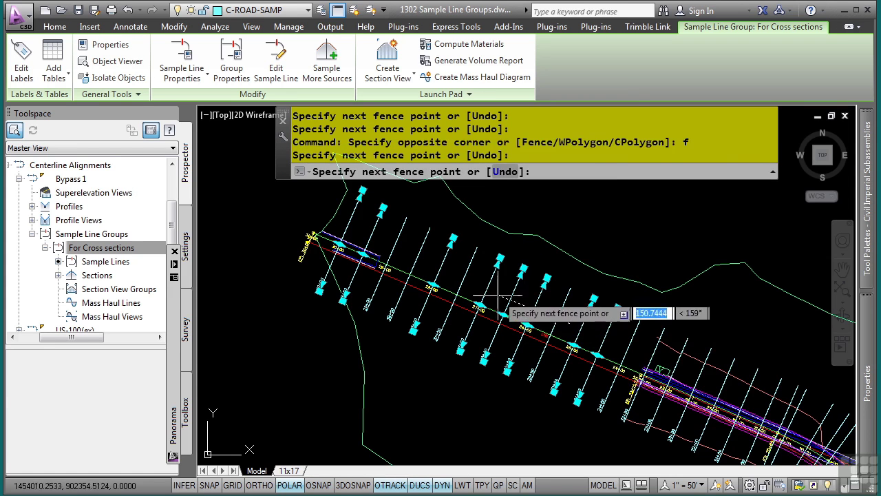
left_click(468, 283)
left_click(380, 249)
key("Return")
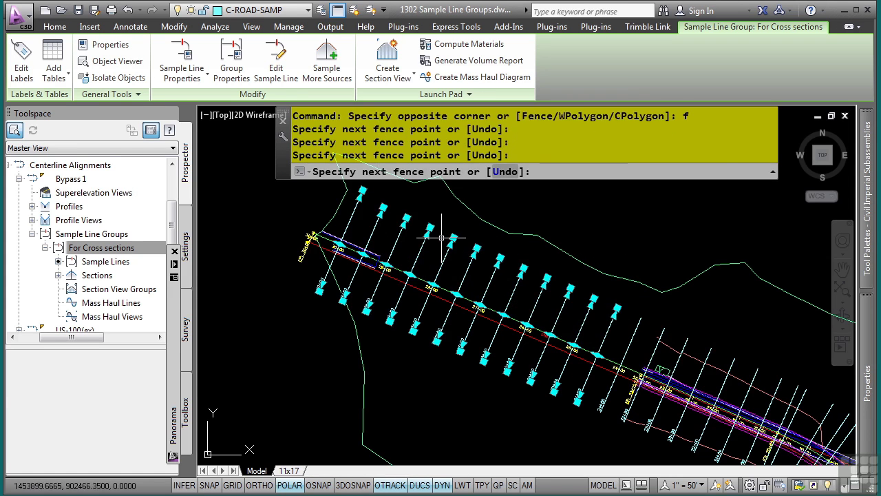